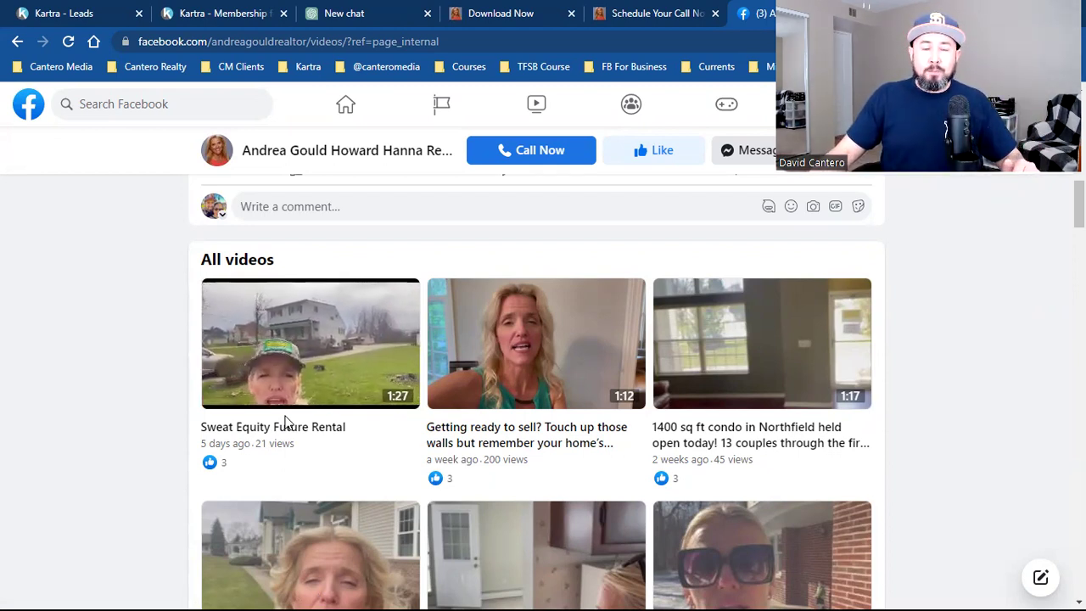
Review the Download Now seller guide landing page, from its headline through the agent biography to the closing download offer.
{"action": "left_click", "coordinate": [509, 13]}
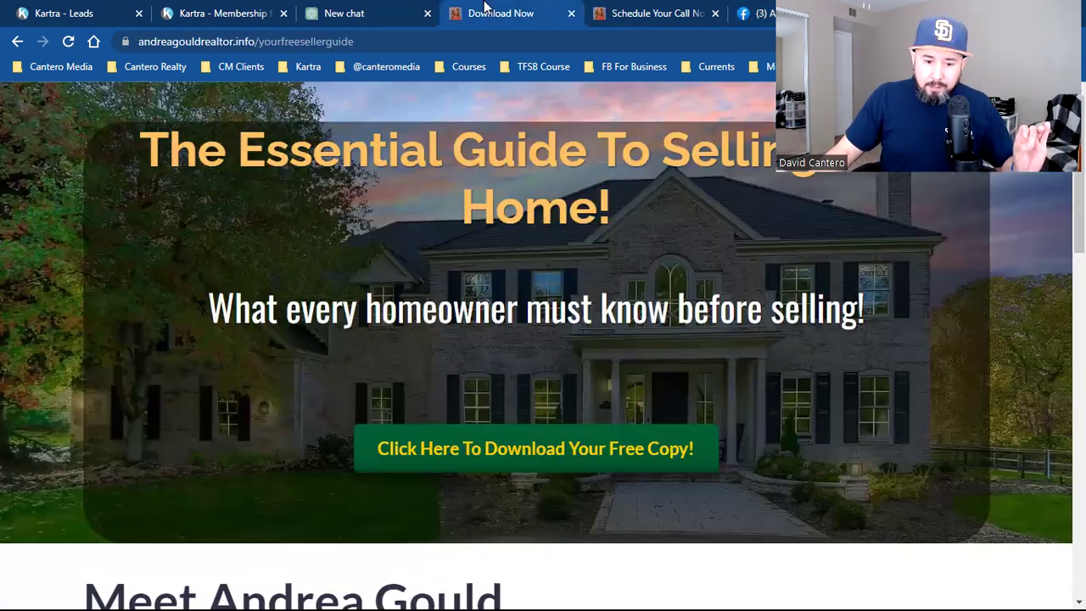
{"action": "scroll", "coordinate": [593, 333], "scroll_direction": "down", "scroll_amount": 5}
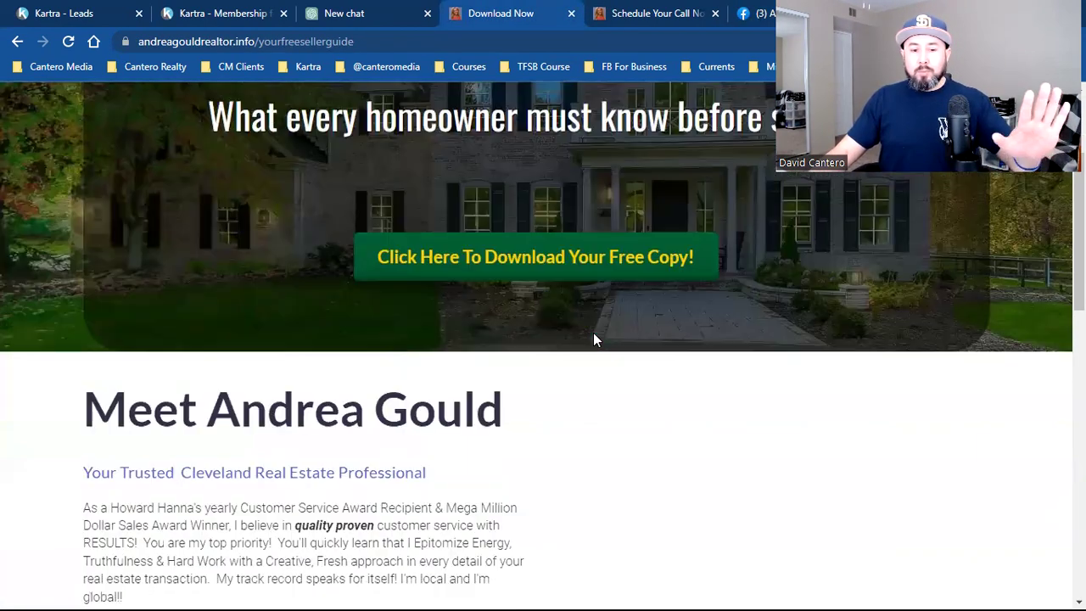
{"action": "scroll", "coordinate": [594, 340], "scroll_direction": "down", "scroll_amount": 4}
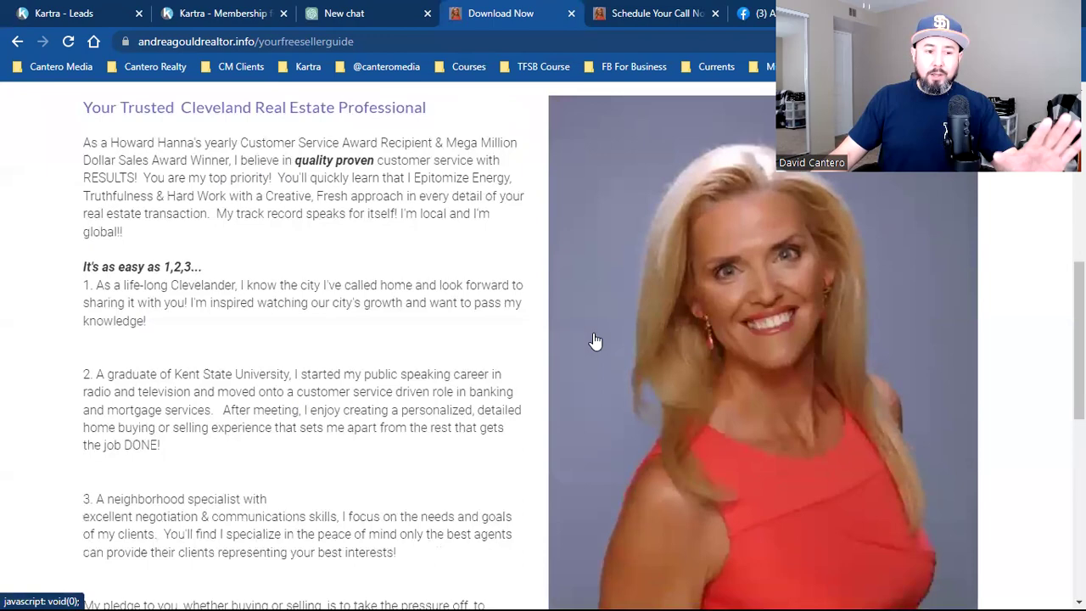
{"action": "scroll", "coordinate": [655, 347], "scroll_direction": "up", "scroll_amount": 3}
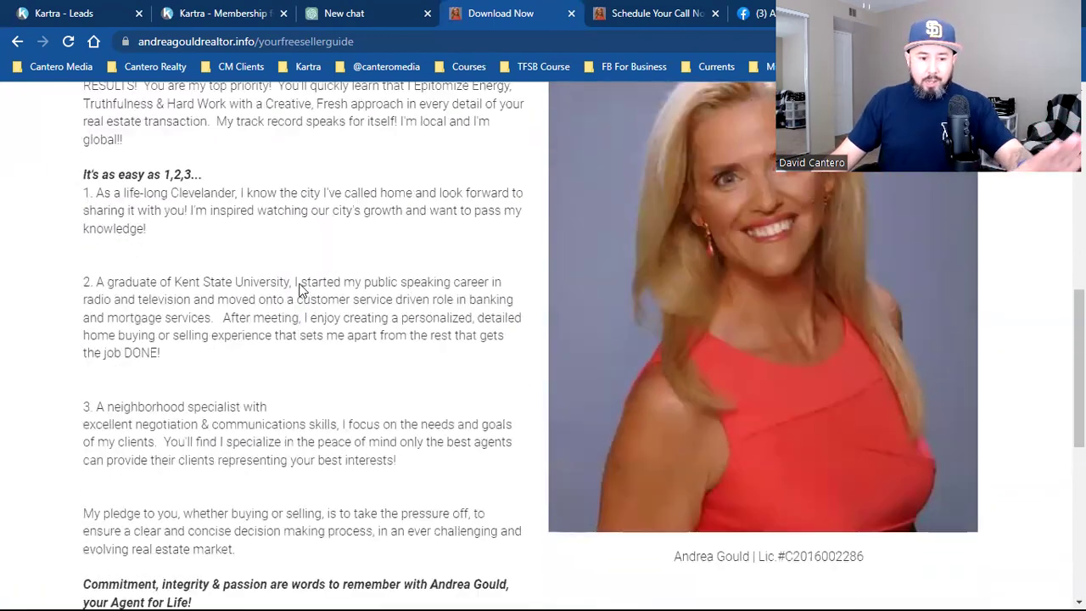
{"action": "scroll", "coordinate": [354, 359], "scroll_direction": "down", "scroll_amount": 7}
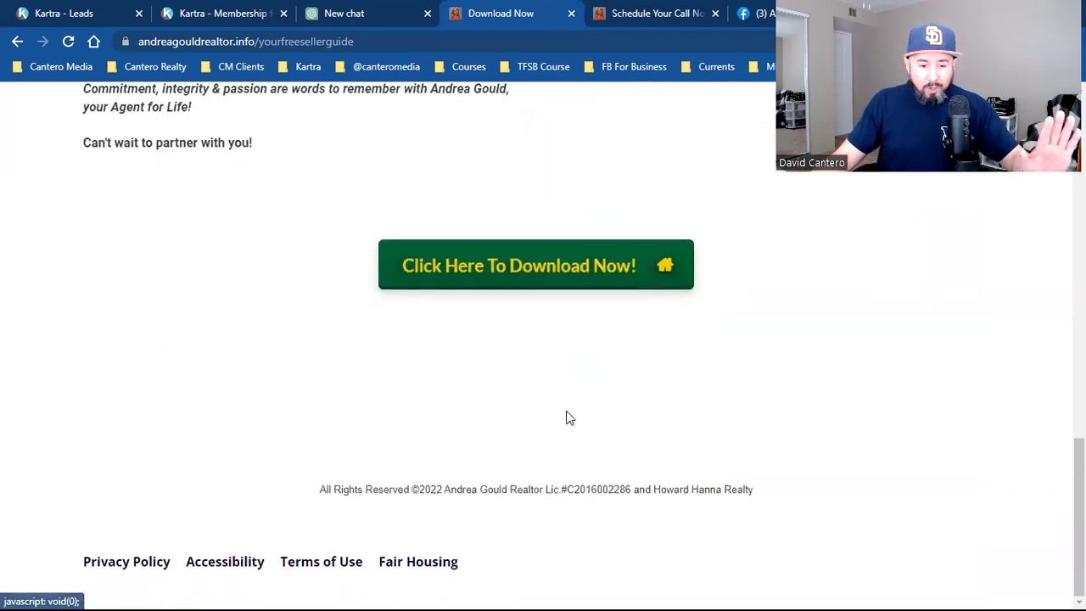
{"action": "scroll", "coordinate": [588, 438], "scroll_direction": "up", "scroll_amount": 8}
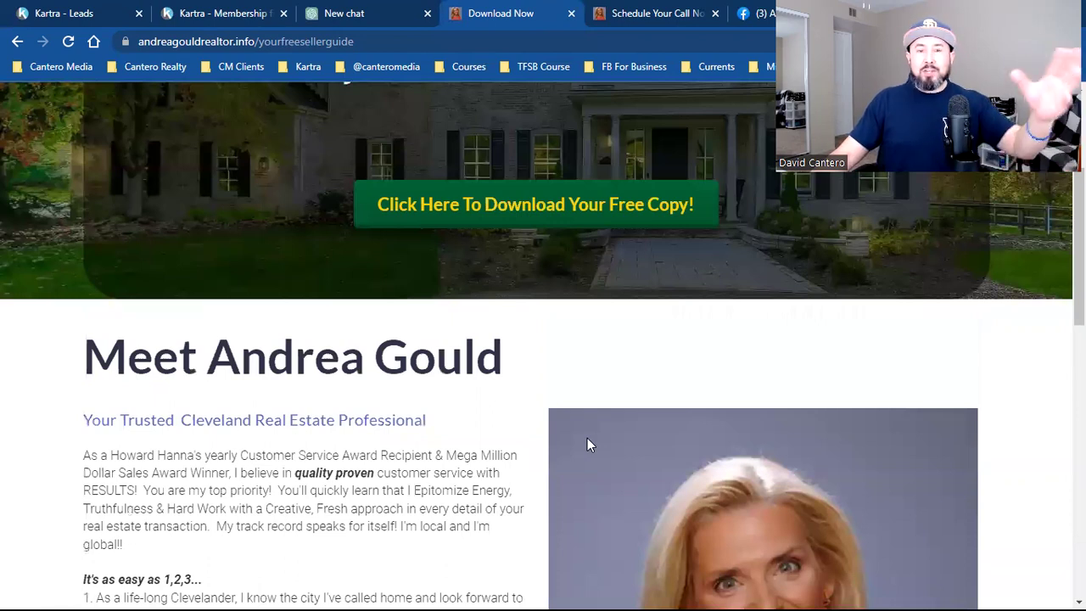
{"action": "scroll", "coordinate": [587, 438], "scroll_direction": "up", "scroll_amount": 3}
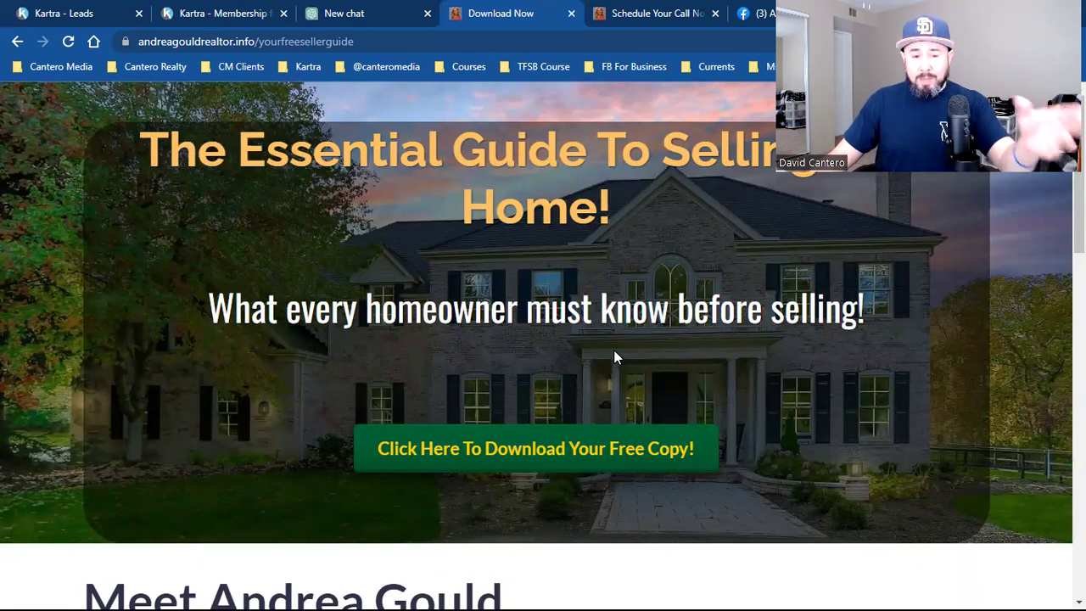
Open the bookmarked Brookstone property landing page from the CM Clients bookmarks and bring up its contact form.
{"action": "left_click", "coordinate": [244, 68]}
{"action": "left_click", "coordinate": [270, 167]}
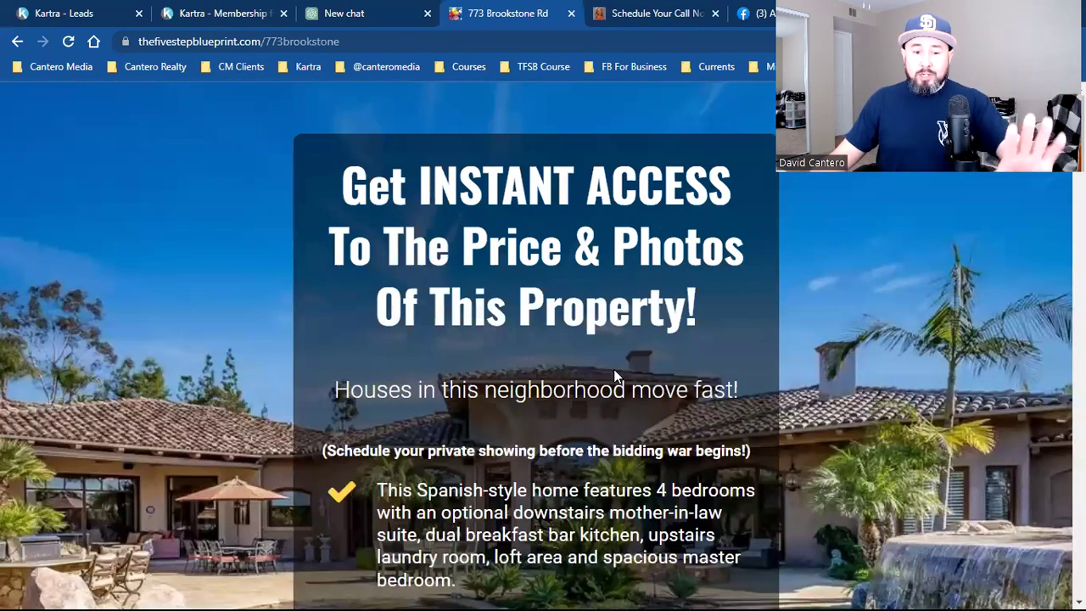
{"action": "scroll", "coordinate": [616, 376], "scroll_direction": "down", "scroll_amount": 3}
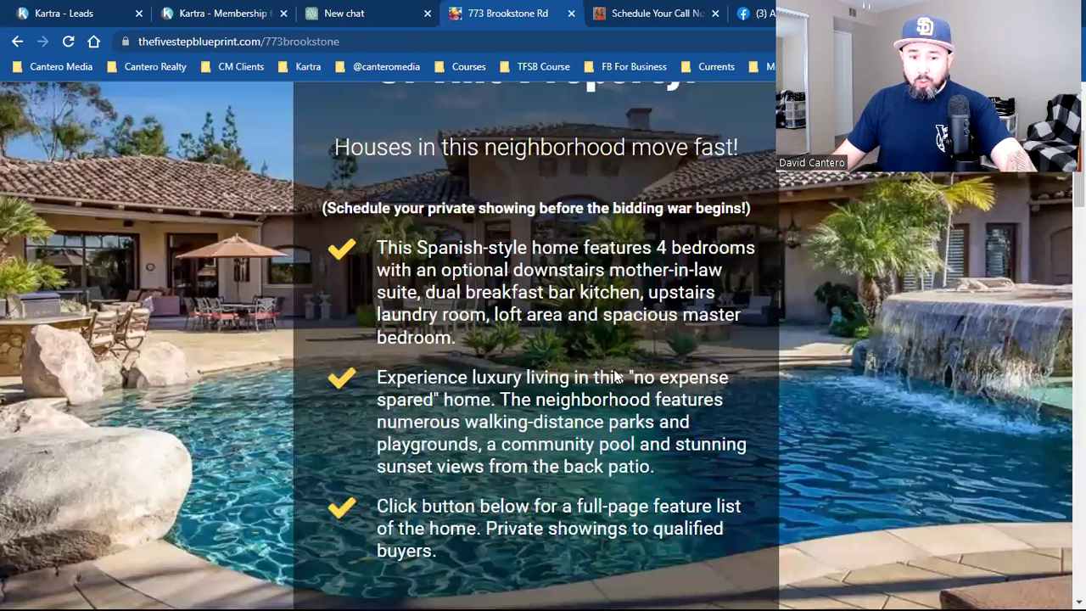
{"action": "scroll", "coordinate": [616, 376], "scroll_direction": "down", "scroll_amount": 5}
{"action": "left_click", "coordinate": [609, 191]}
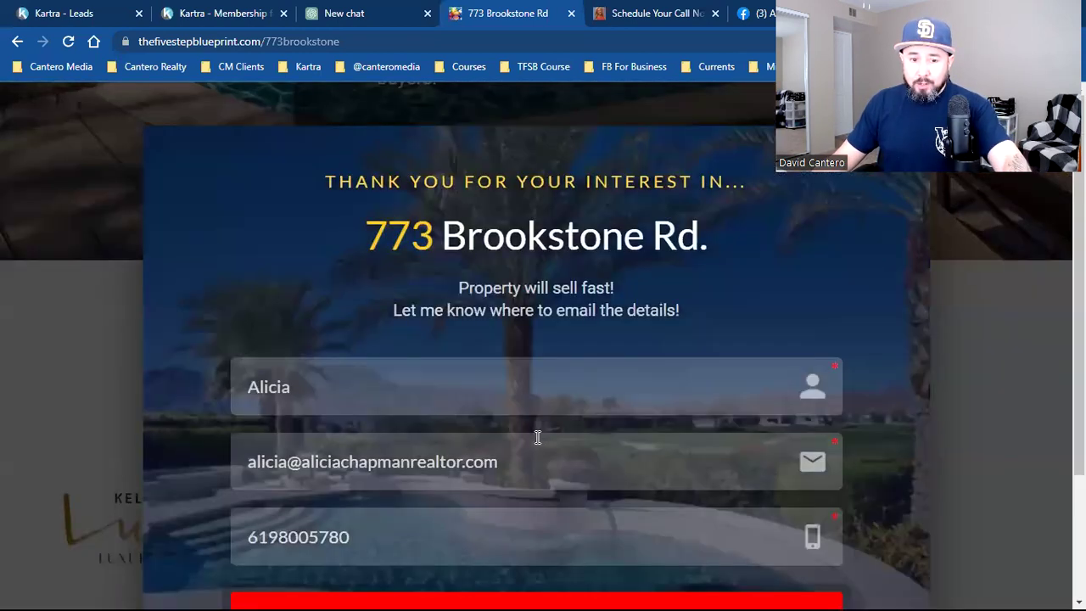
Open the bookmarked Open House page for the Brookstone property, view its RSVP form and close the form.
{"action": "left_click", "coordinate": [235, 66]}
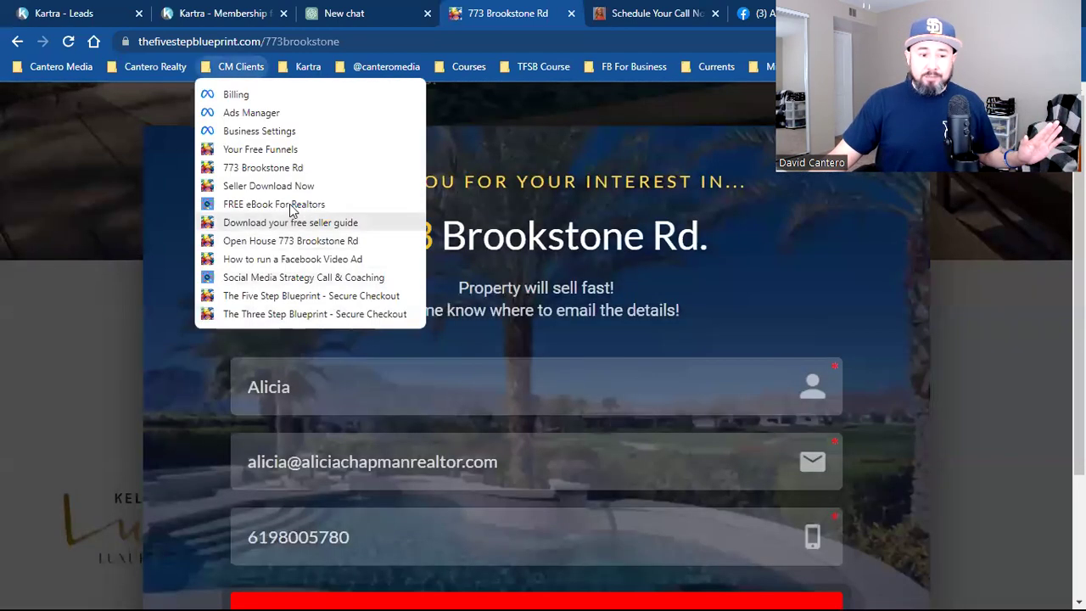
{"action": "left_click", "coordinate": [292, 241]}
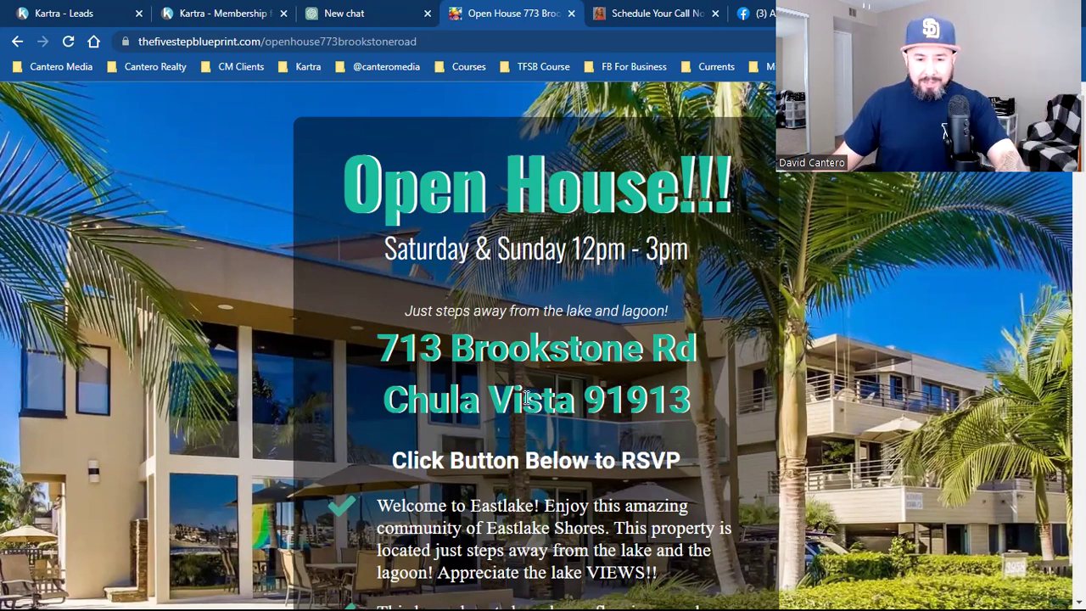
{"action": "scroll", "coordinate": [527, 399], "scroll_direction": "down", "scroll_amount": 1}
{"action": "scroll", "coordinate": [527, 400], "scroll_direction": "down", "scroll_amount": 8}
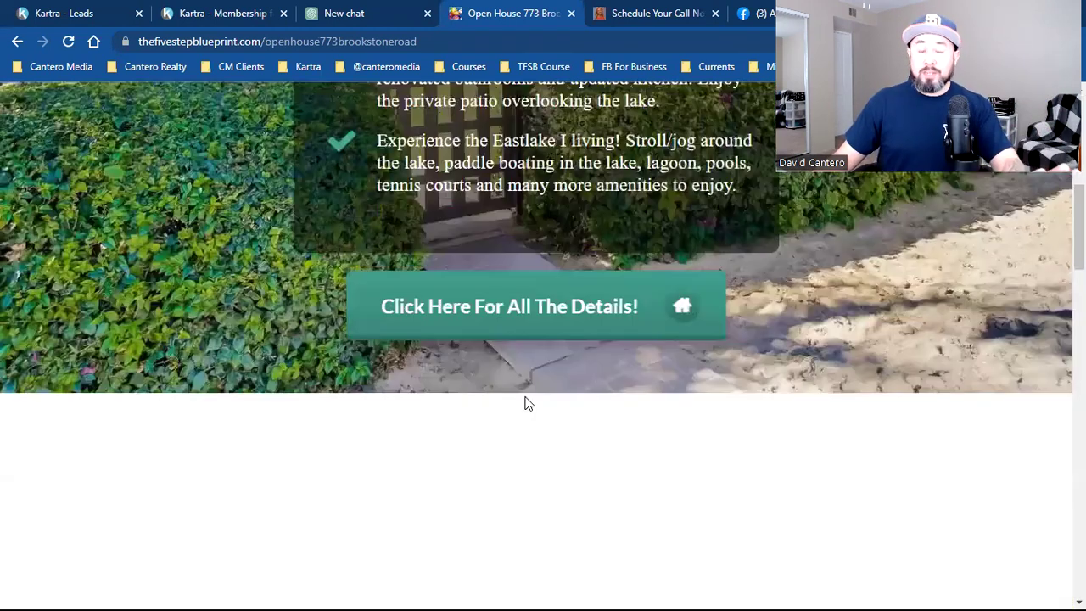
{"action": "scroll", "coordinate": [555, 258], "scroll_direction": "down", "scroll_amount": 1}
{"action": "left_click", "coordinate": [556, 258]}
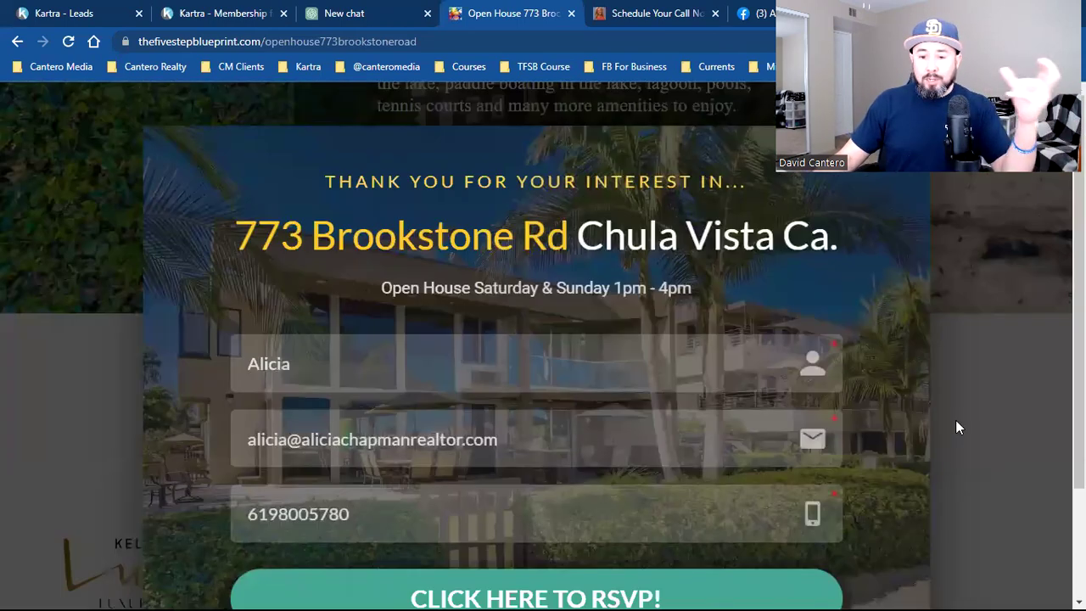
{"action": "left_click", "coordinate": [955, 424]}
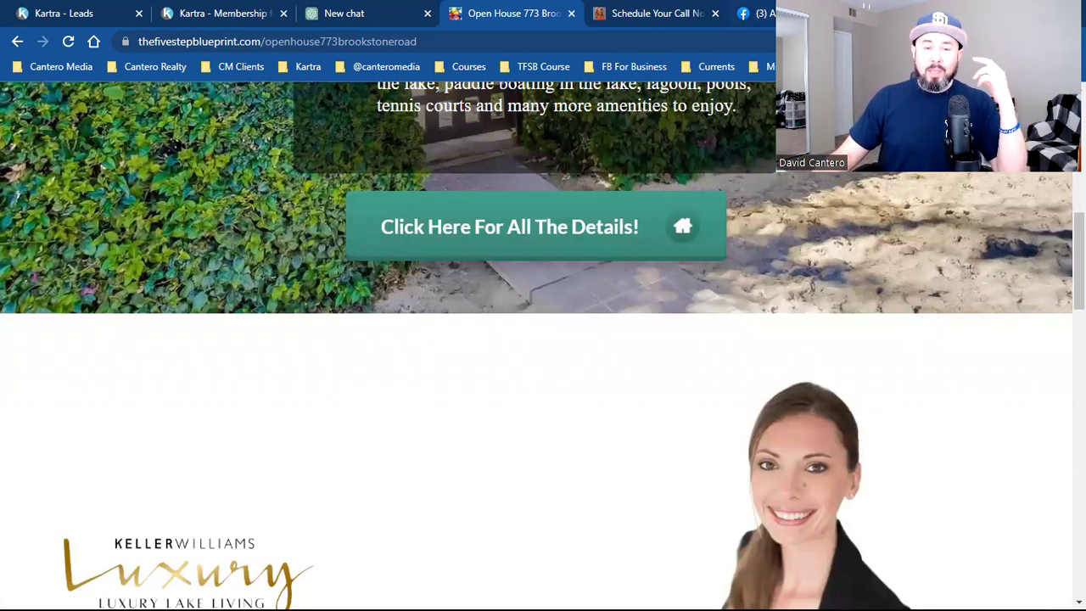
Copy the published page link of the AG Seller Guide Opt-in page in Kartra.
{"action": "left_click", "coordinate": [645, 10]}
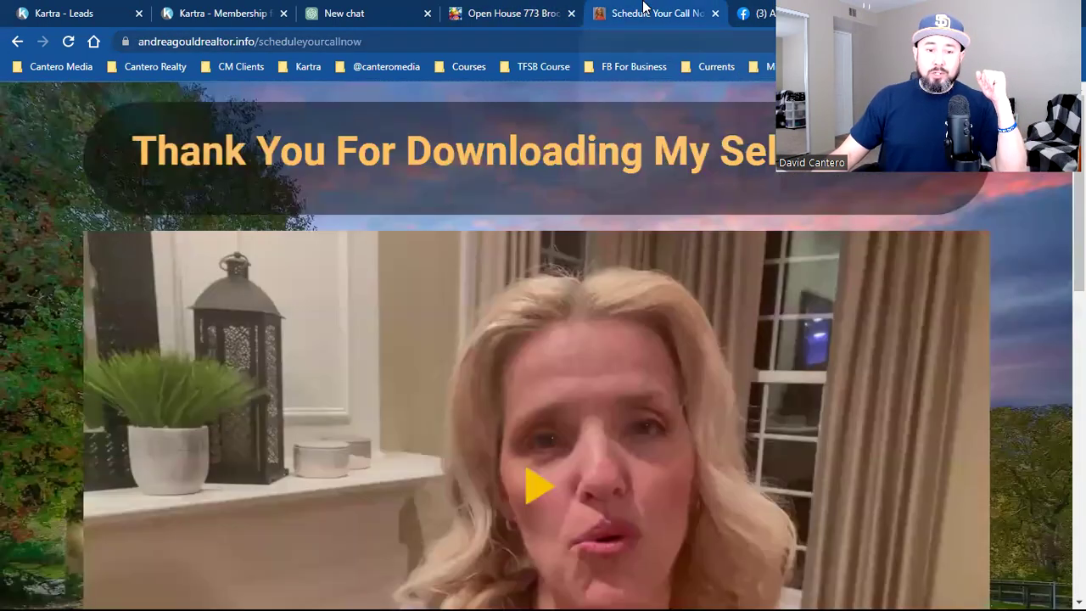
{"action": "left_click", "coordinate": [25, 10]}
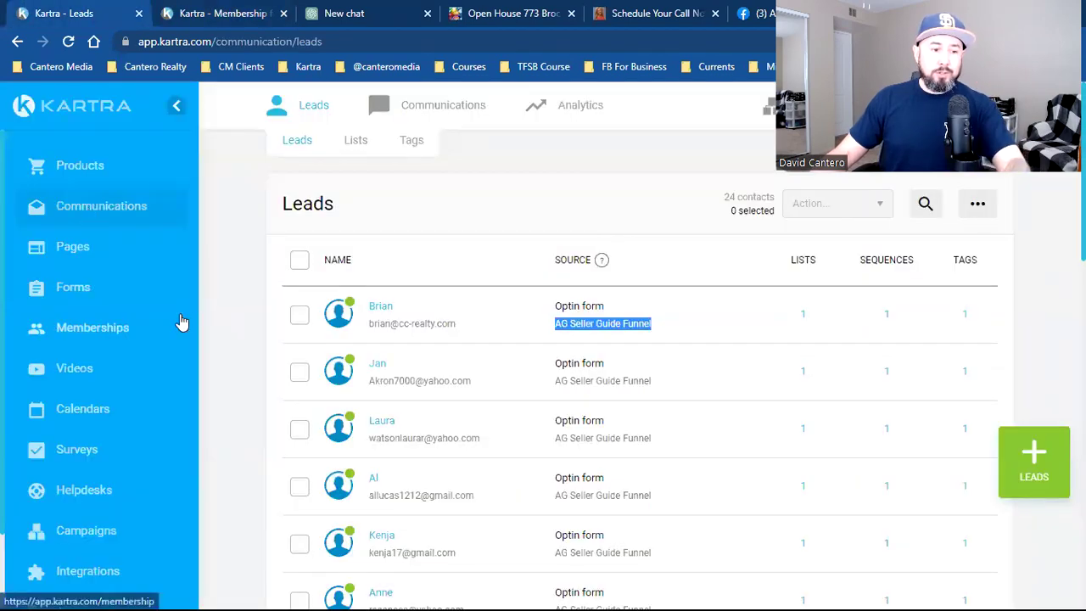
{"action": "left_click", "coordinate": [107, 253]}
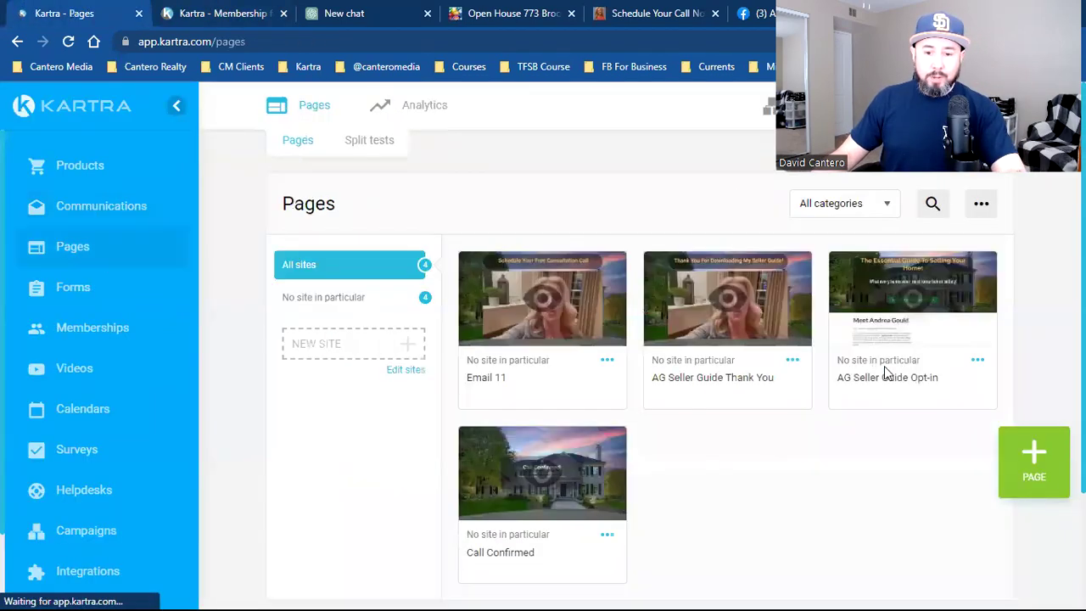
{"action": "left_click", "coordinate": [978, 361]}
{"action": "left_click", "coordinate": [870, 339]}
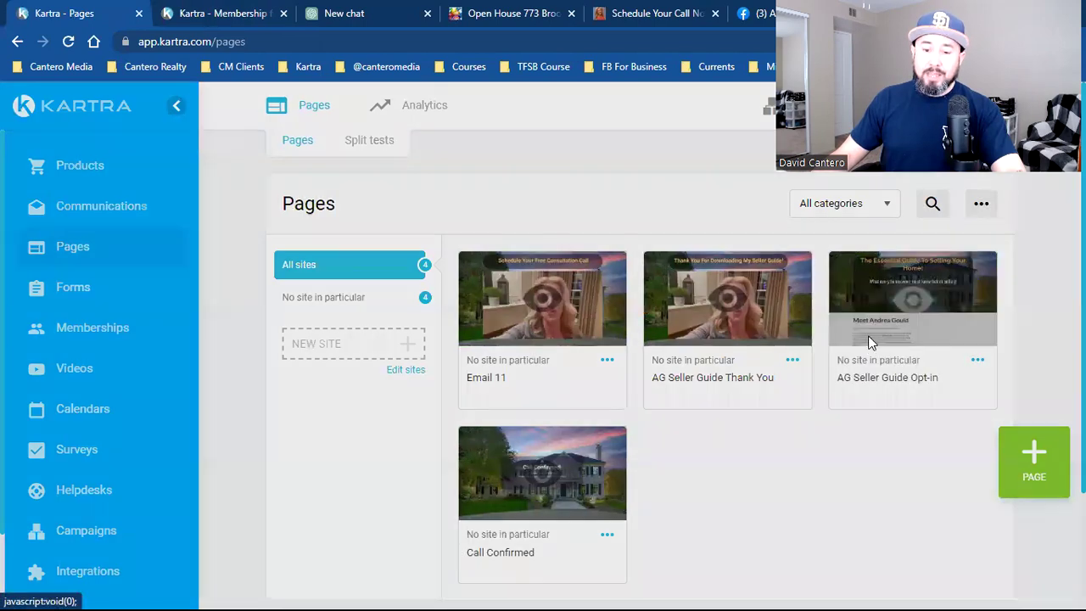
{"action": "left_click", "coordinate": [414, 334]}
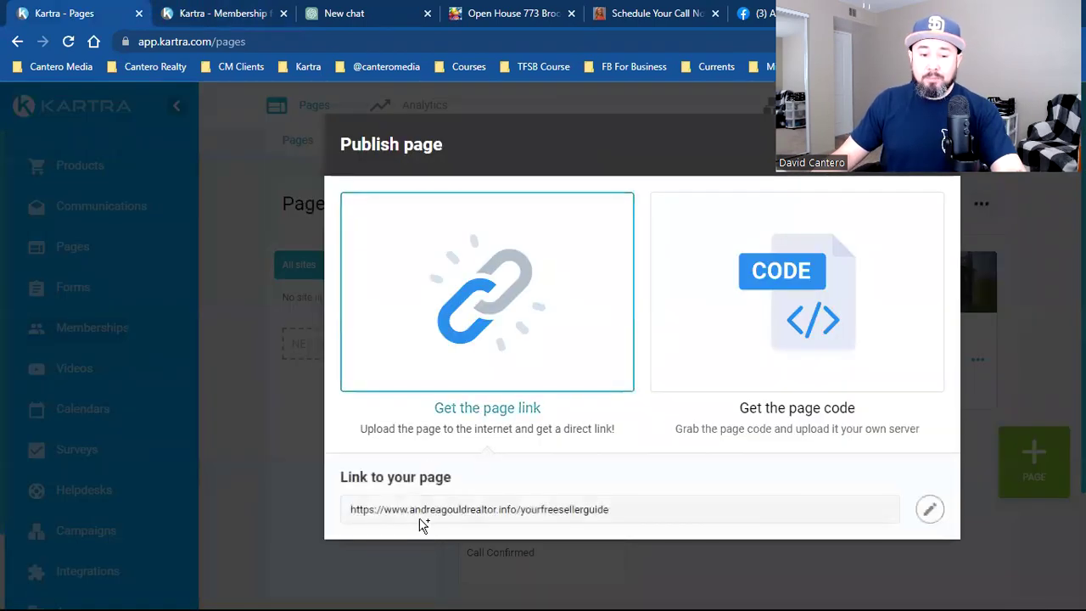
{"action": "triple_click", "coordinate": [436, 512]}
{"action": "right_click", "coordinate": [436, 511]}
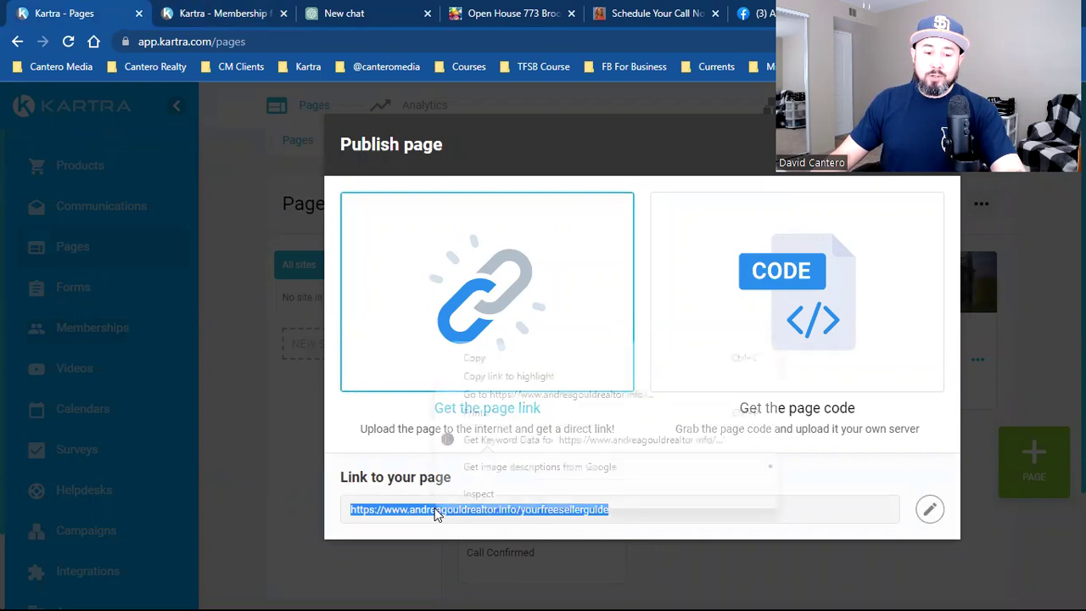
{"action": "left_click", "coordinate": [492, 360]}
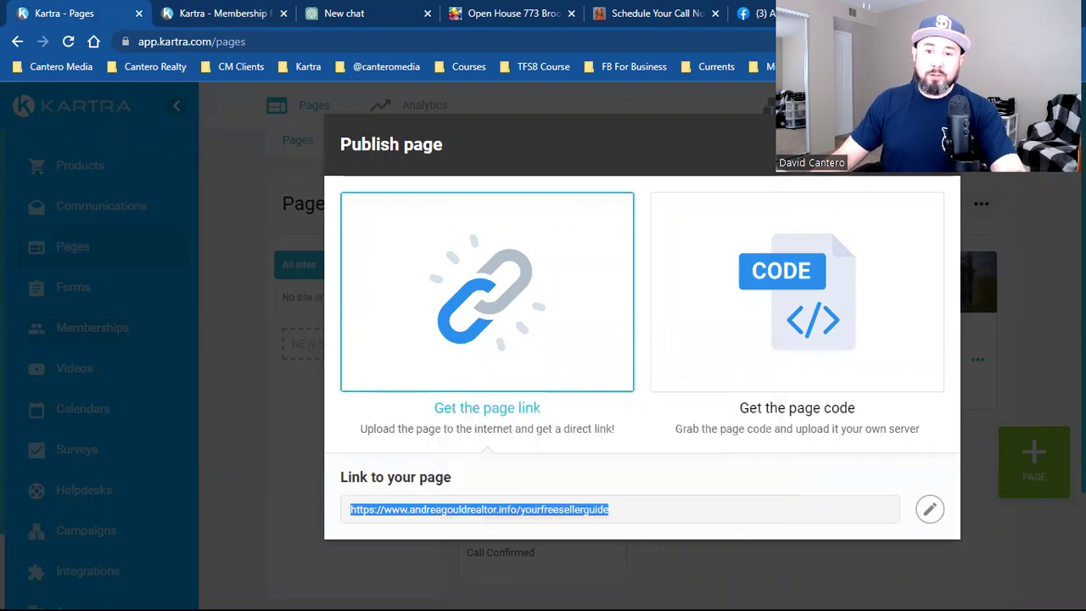
Load the copied seller guide link in a new browser tab, review the page and bring up its download form.
{"action": "key", "text": "ctrl+t"}
{"action": "key", "text": "ctrl+v"}
{"action": "key", "text": "Return"}
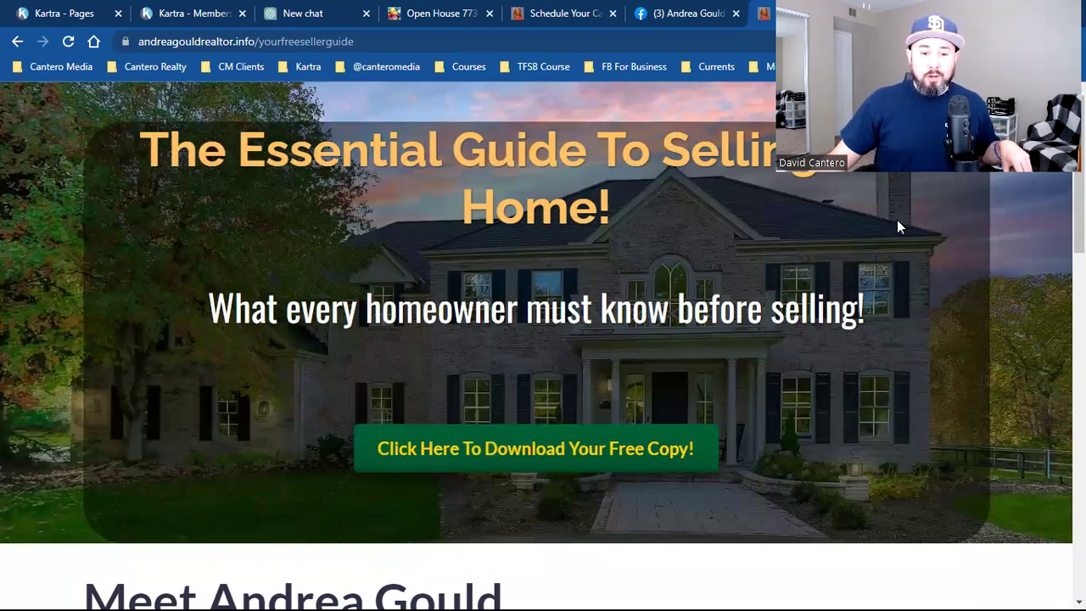
{"action": "scroll", "coordinate": [557, 286], "scroll_direction": "down", "scroll_amount": 5}
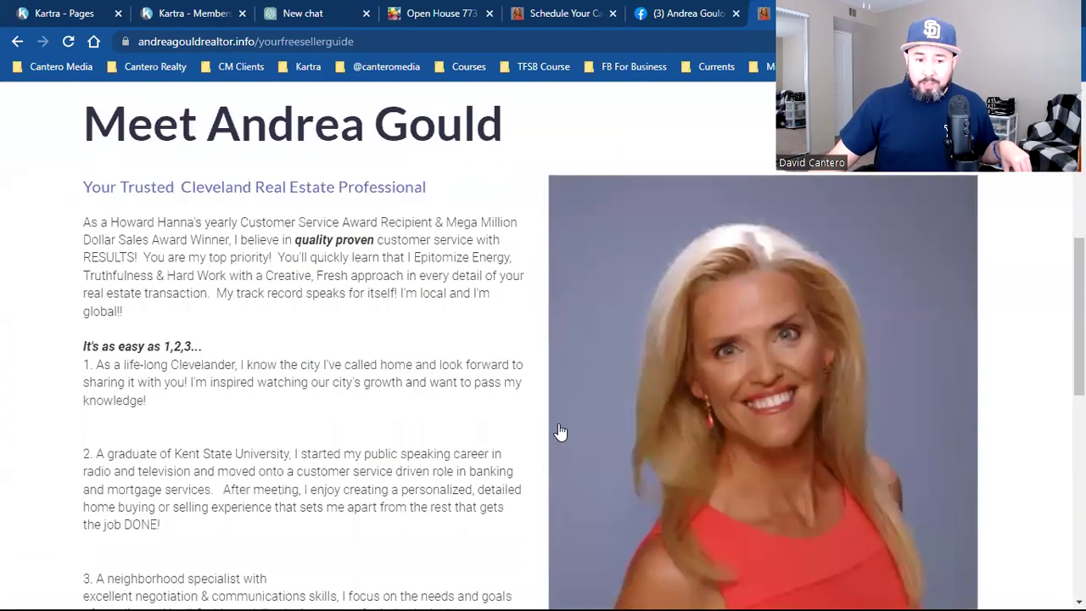
{"action": "left_click", "coordinate": [662, 13]}
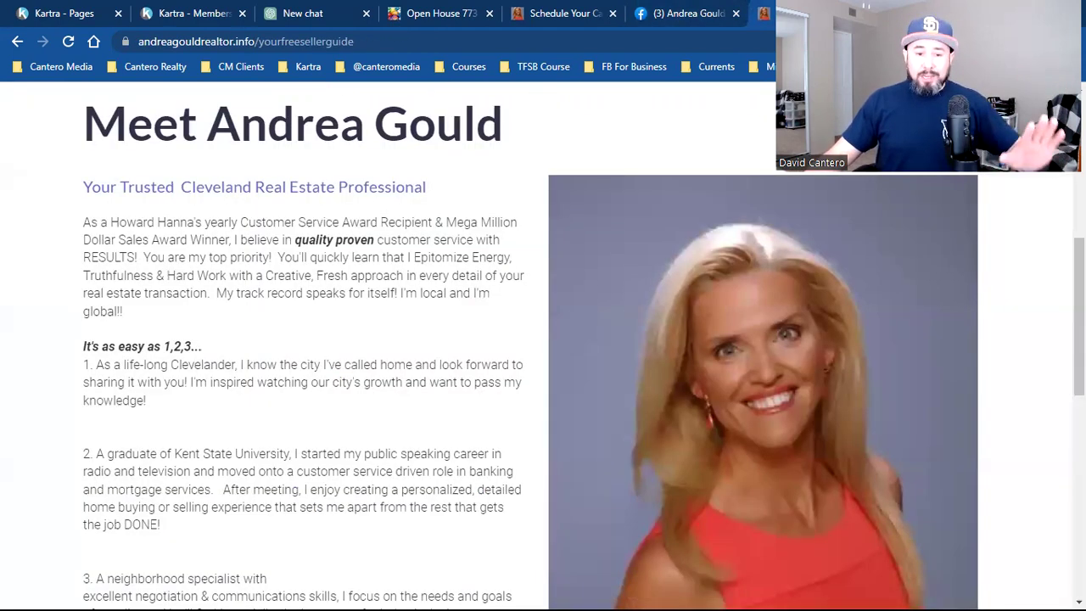
{"action": "scroll", "coordinate": [611, 352], "scroll_direction": "up", "scroll_amount": 5}
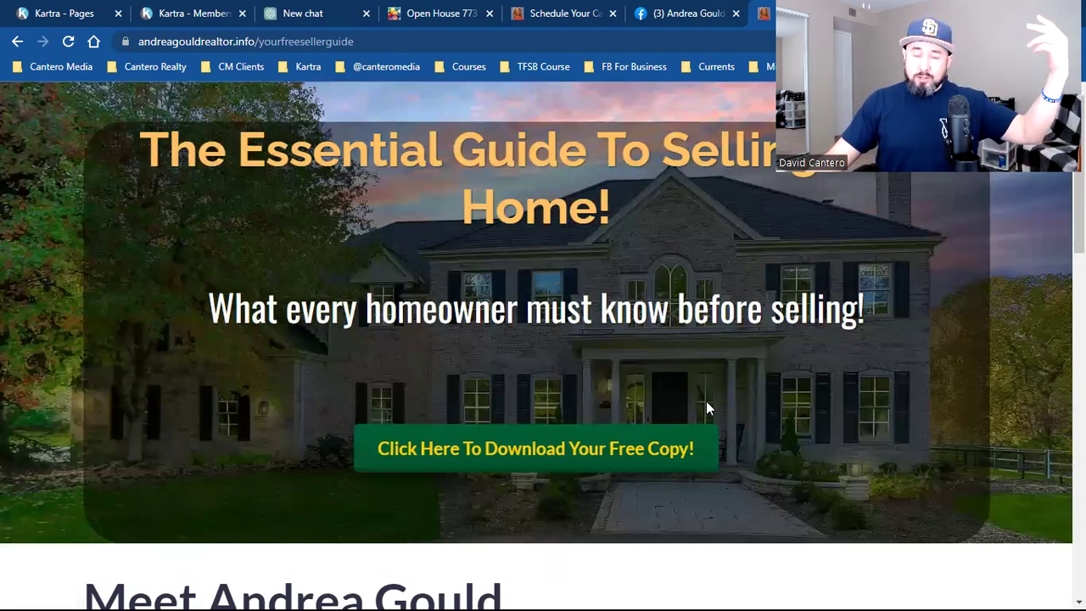
{"action": "left_click", "coordinate": [693, 426]}
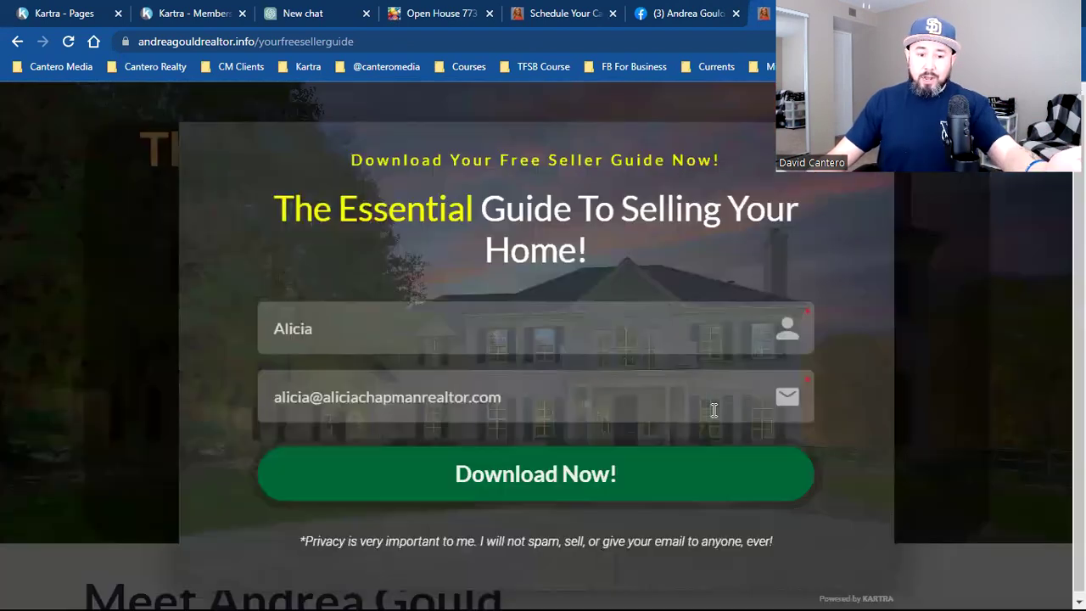
Go to the seller guide thank-you page, view the free strategy call booking calendar and close it.
{"action": "left_click", "coordinate": [579, 10]}
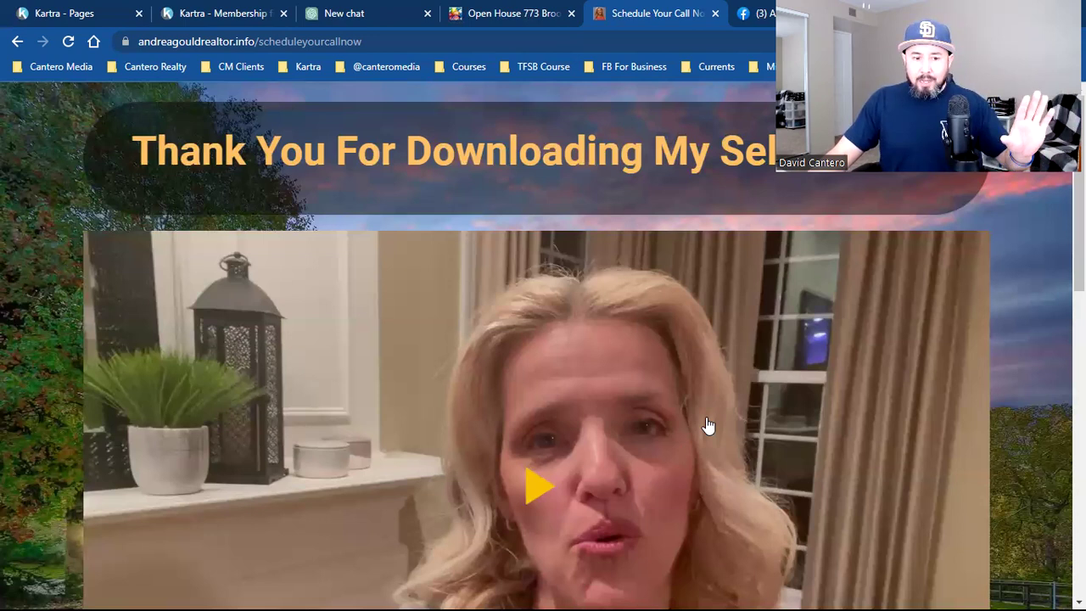
{"action": "scroll", "coordinate": [579, 326], "scroll_direction": "down", "scroll_amount": 2}
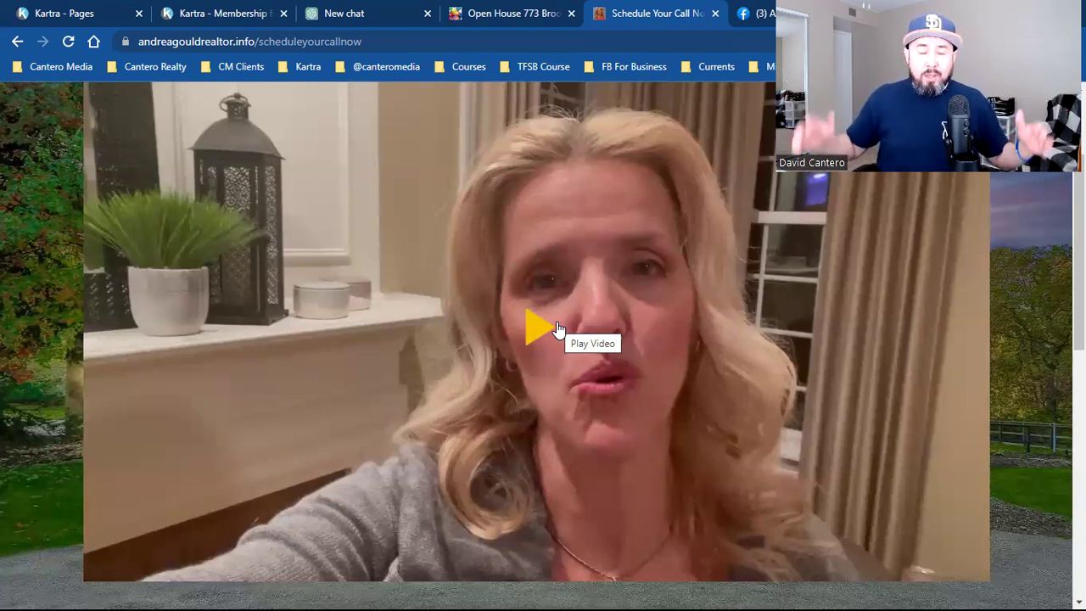
{"action": "scroll", "coordinate": [558, 329], "scroll_direction": "down", "scroll_amount": 5}
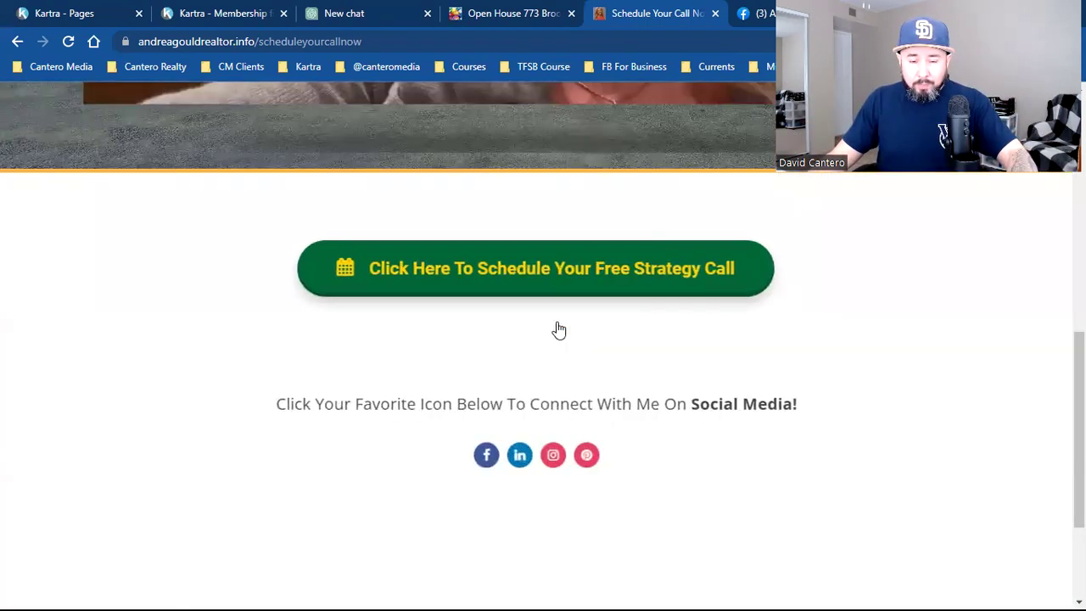
{"action": "left_click", "coordinate": [598, 275]}
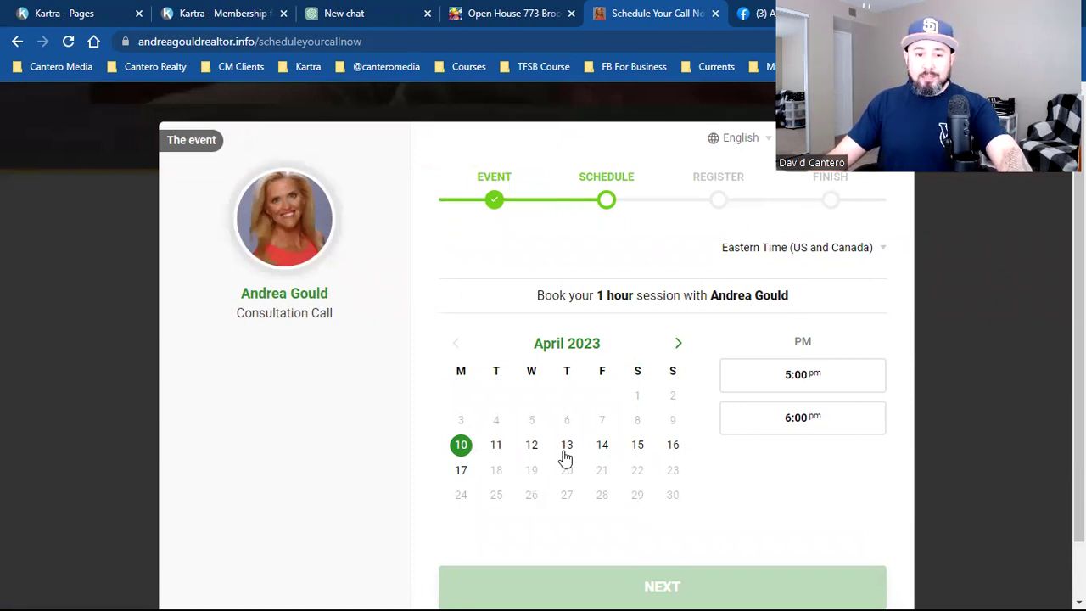
{"action": "key", "text": "Escape"}
Review the thank-you page's headline and video, and highlight the page's web address.
{"action": "scroll", "coordinate": [565, 473], "scroll_direction": "down", "scroll_amount": 6}
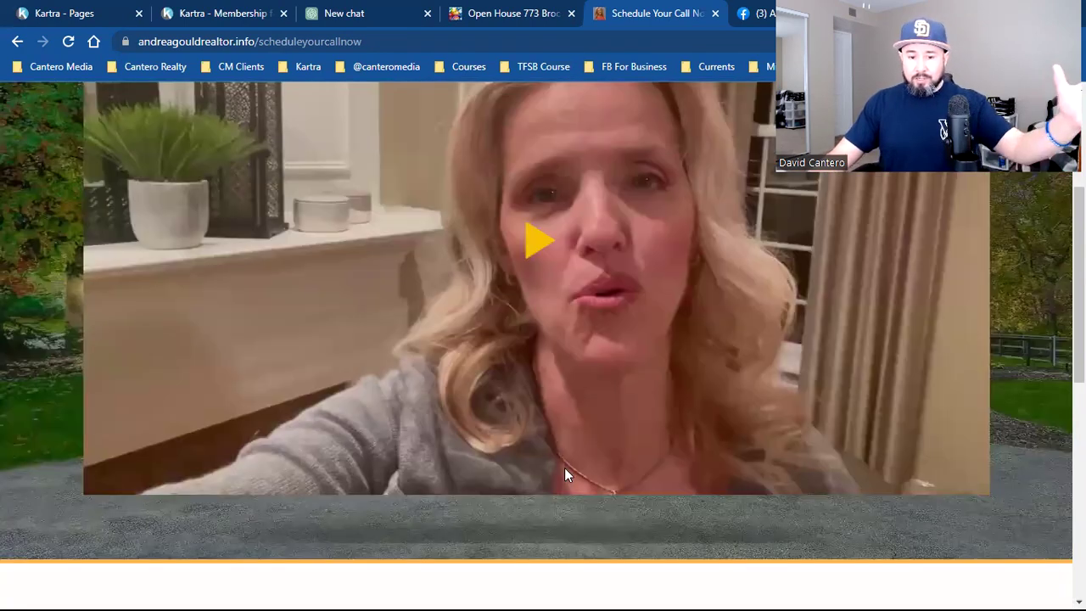
{"action": "scroll", "coordinate": [566, 472], "scroll_direction": "up", "scroll_amount": 6}
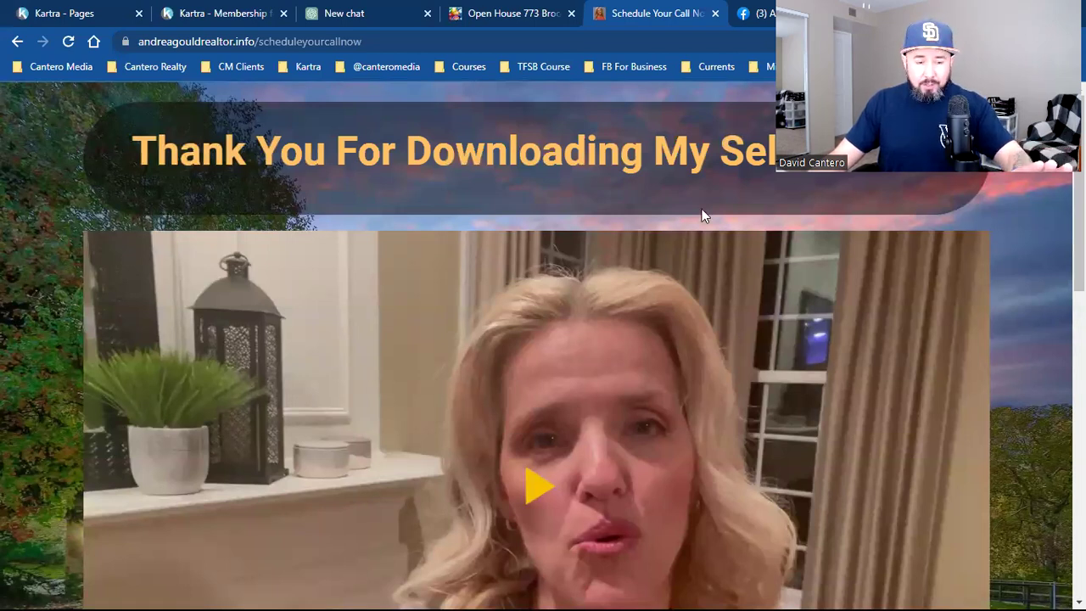
{"action": "key", "text": "ctrl+l"}
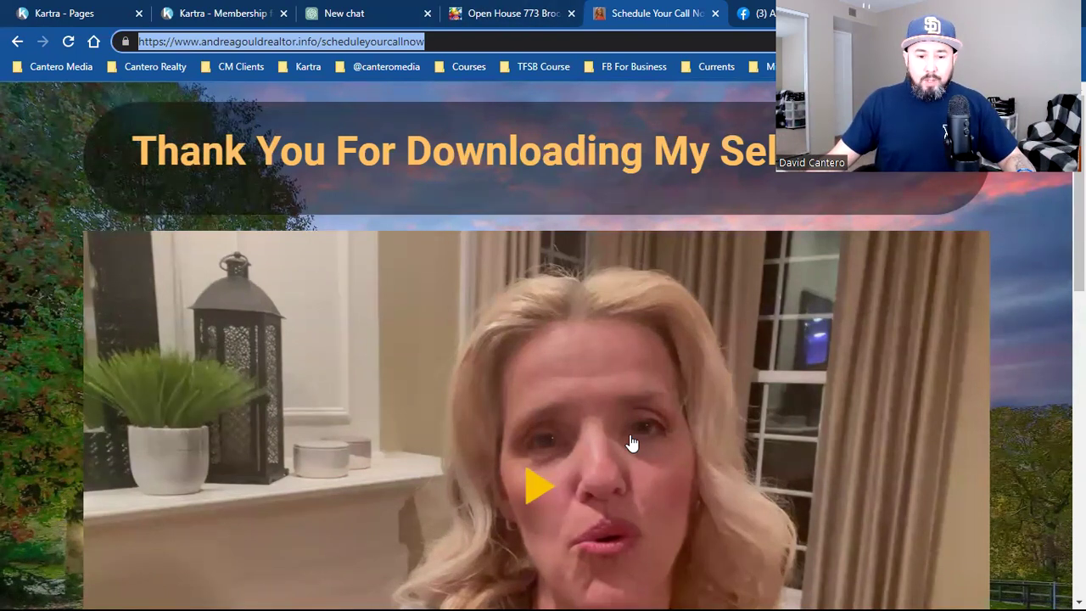
{"action": "scroll", "coordinate": [631, 443], "scroll_direction": "down", "scroll_amount": 1}
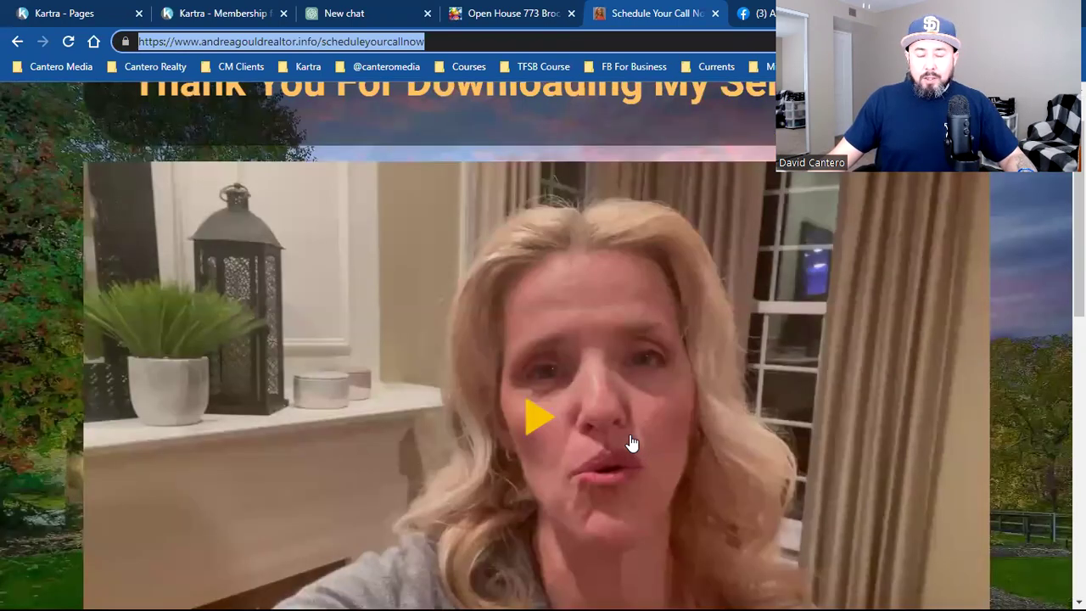
Examine the thank-you page's video, the free strategy call scheduling link and the social media links below it.
{"action": "scroll", "coordinate": [632, 443], "scroll_direction": "down", "scroll_amount": 5}
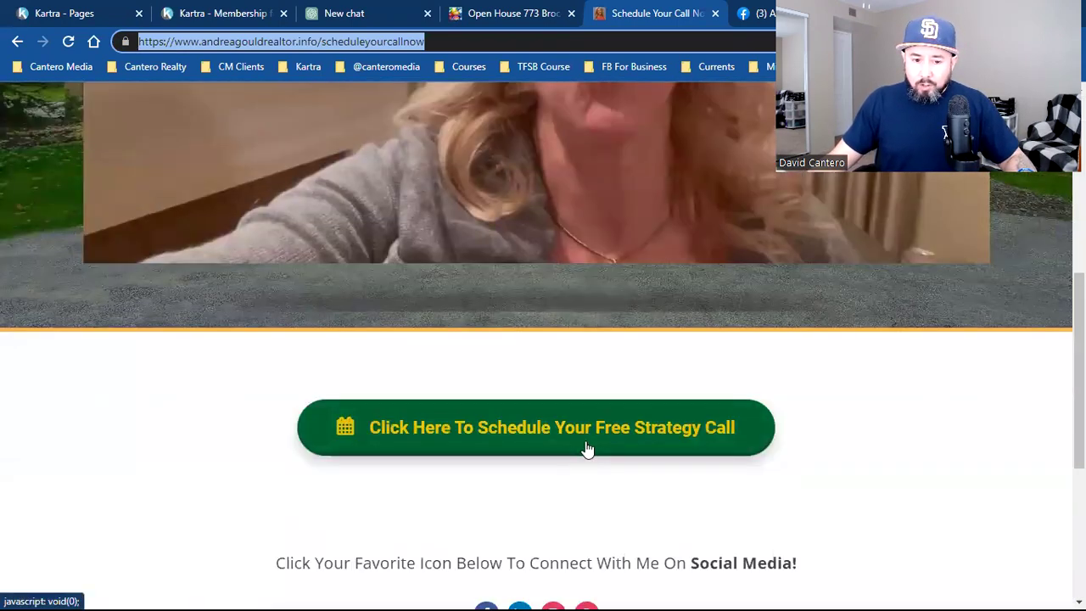
{"action": "scroll", "coordinate": [585, 449], "scroll_direction": "up", "scroll_amount": 4}
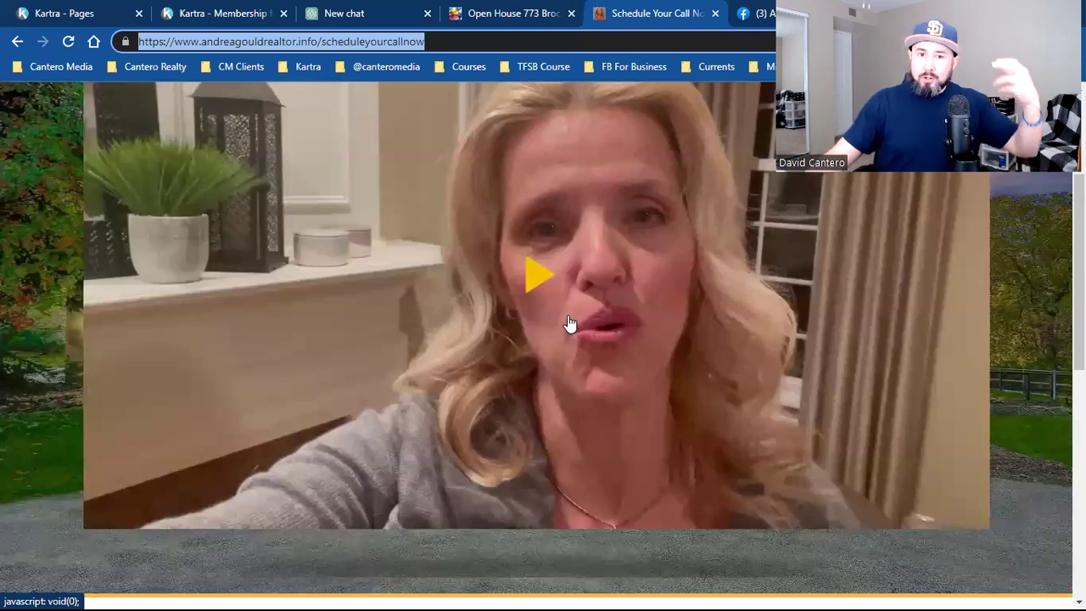
{"action": "scroll", "coordinate": [568, 324], "scroll_direction": "up", "scroll_amount": 1}
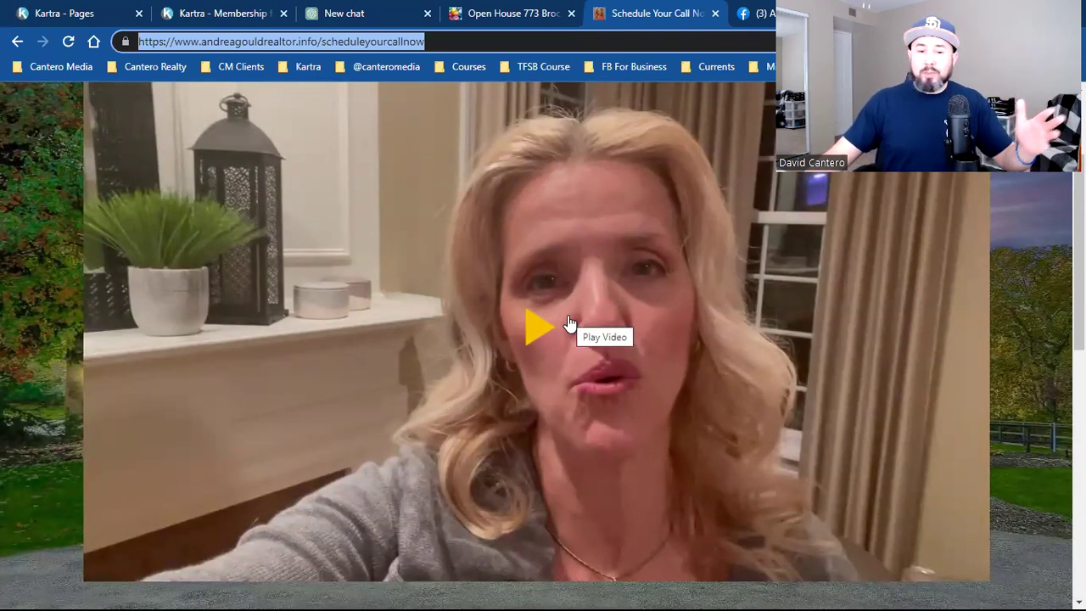
{"action": "scroll", "coordinate": [568, 323], "scroll_direction": "down", "scroll_amount": 7}
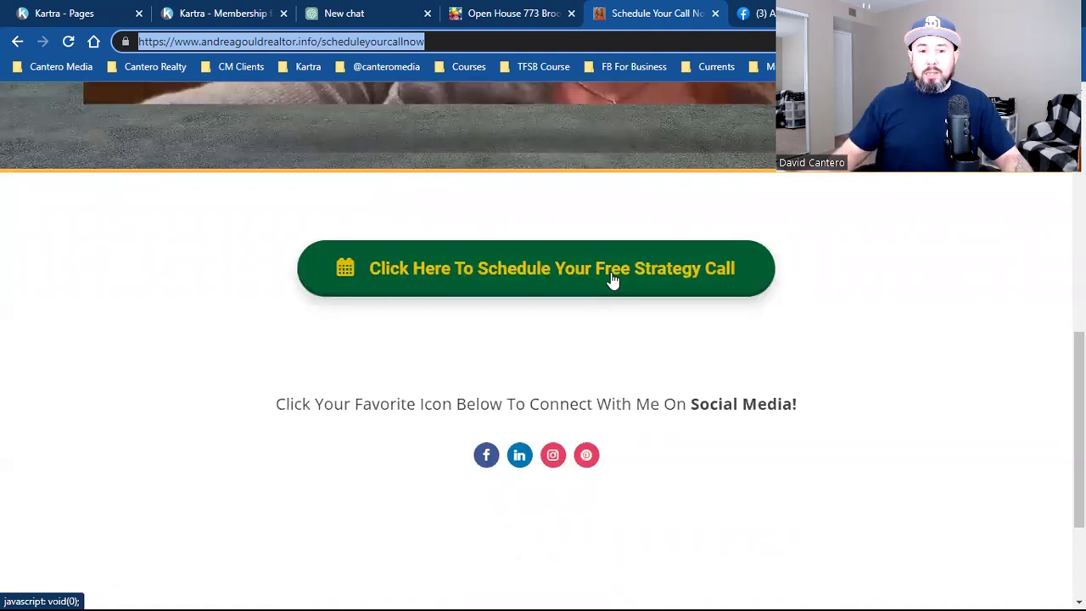
{"action": "scroll", "coordinate": [613, 281], "scroll_direction": "up", "scroll_amount": 3}
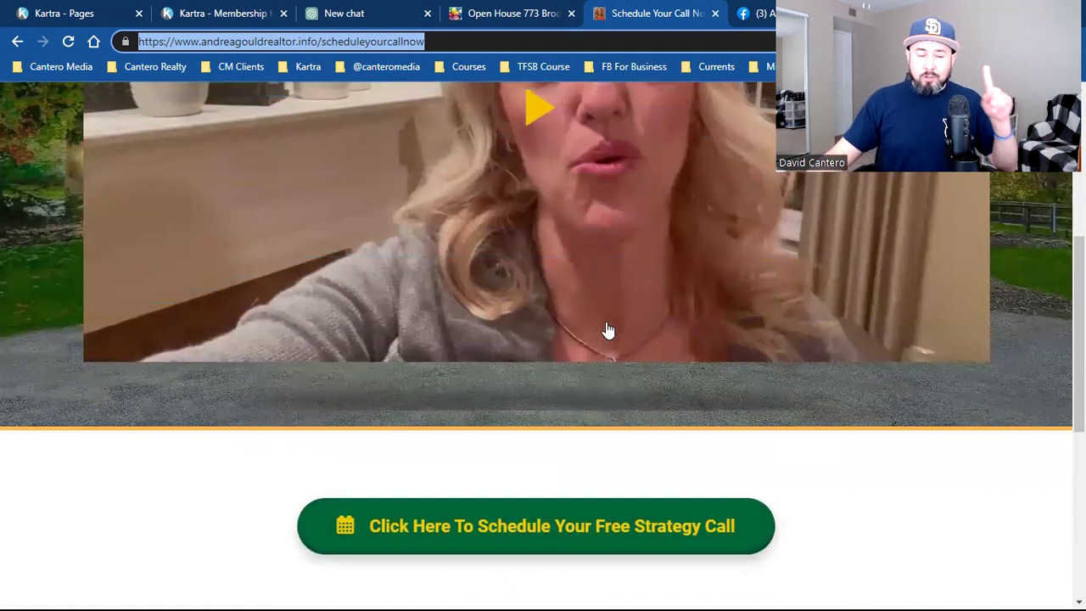
{"action": "scroll", "coordinate": [608, 330], "scroll_direction": "up", "scroll_amount": 3}
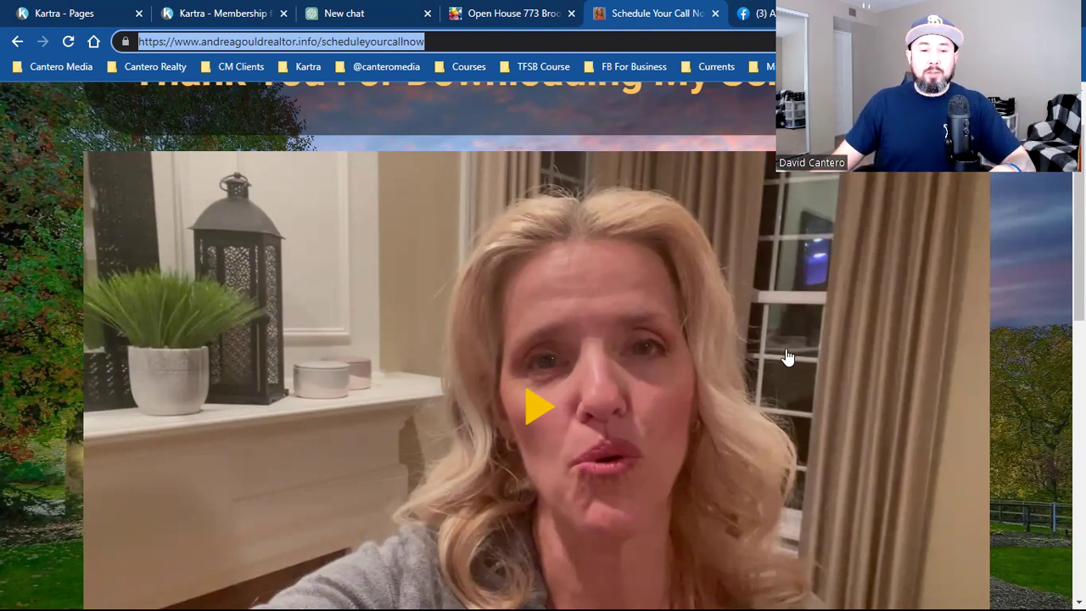
{"action": "scroll", "coordinate": [836, 412], "scroll_direction": "up", "scroll_amount": 1}
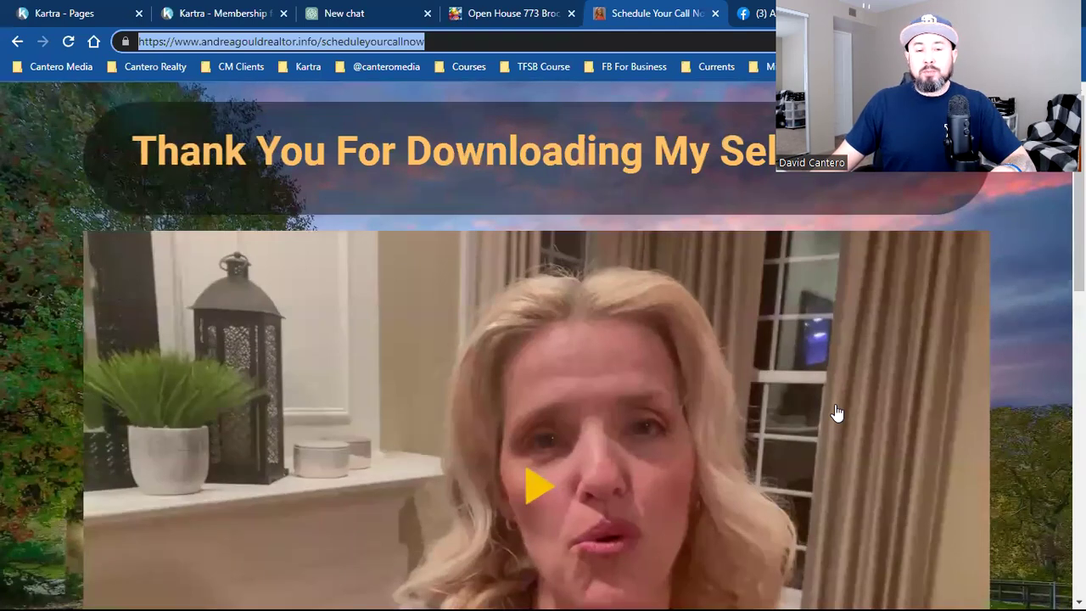
{"action": "scroll", "coordinate": [836, 413], "scroll_direction": "down", "scroll_amount": 3}
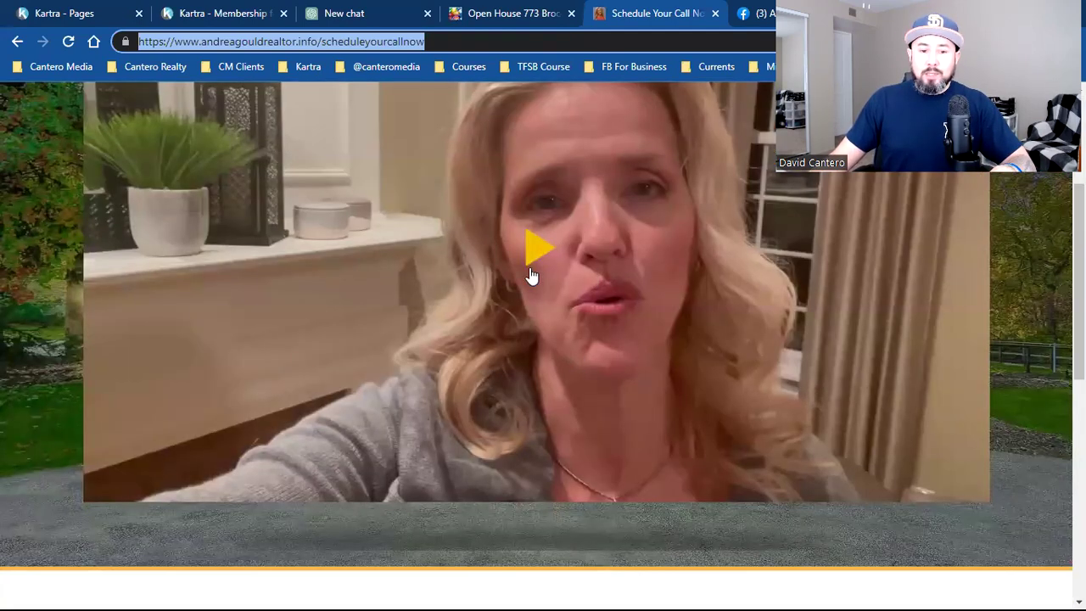
{"action": "scroll", "coordinate": [577, 263], "scroll_direction": "down", "scroll_amount": 1}
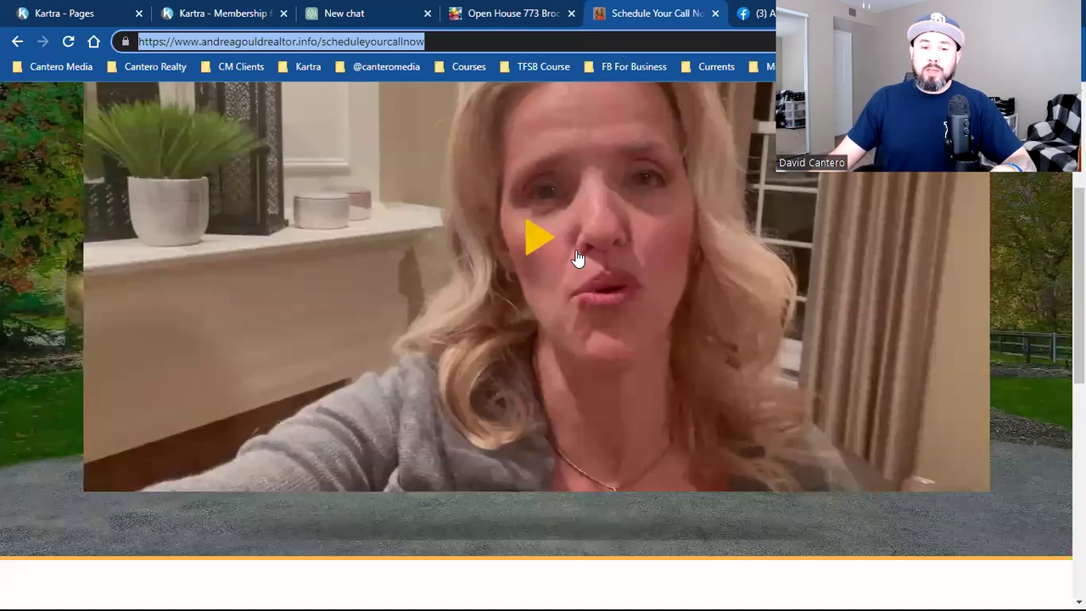
{"action": "scroll", "coordinate": [585, 293], "scroll_direction": "down", "scroll_amount": 4}
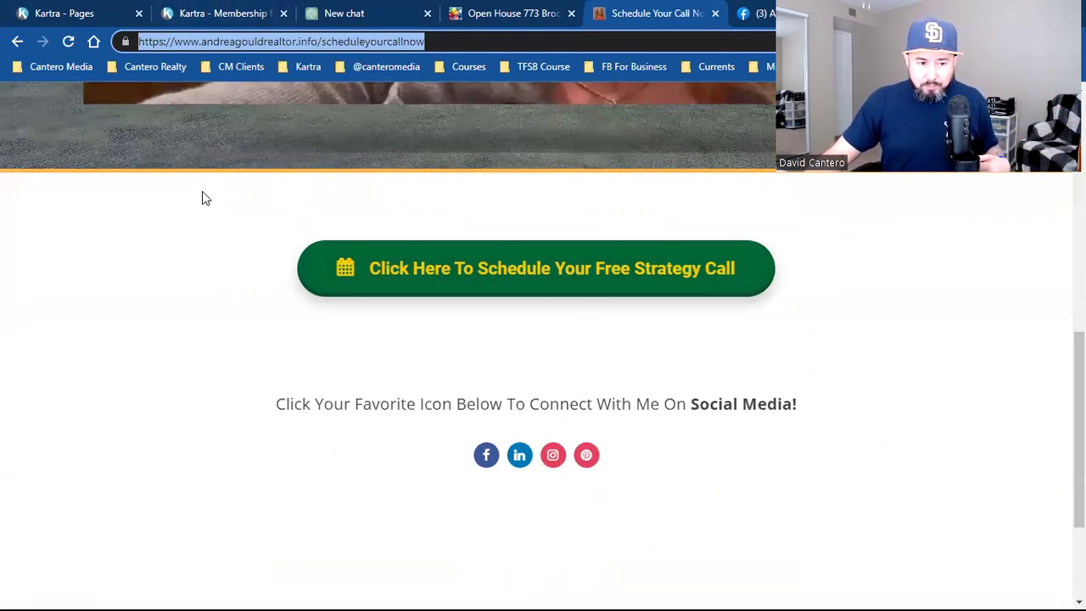
Return to Kartra Pages, dismiss the Publish page dialog and open the Leads list under Communications.
{"action": "left_click", "coordinate": [50, 11]}
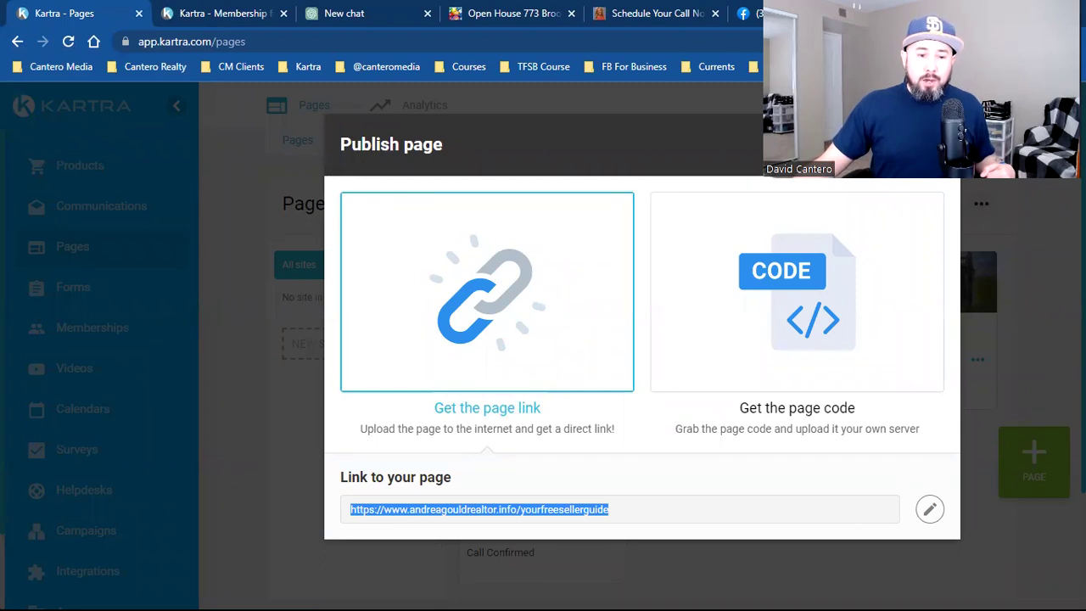
{"action": "left_click", "coordinate": [54, 236]}
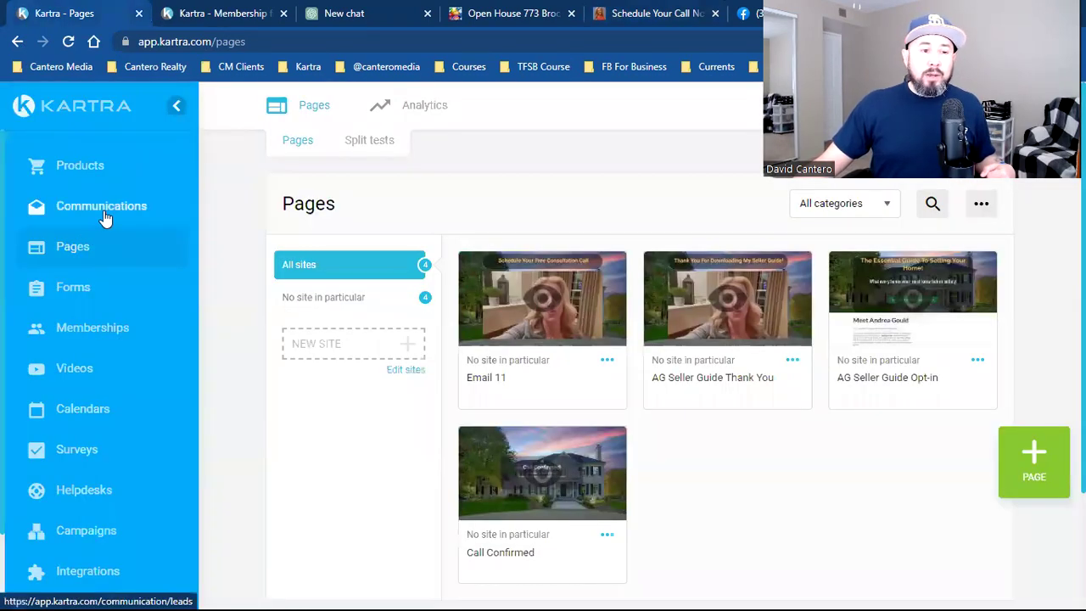
{"action": "left_click", "coordinate": [103, 219]}
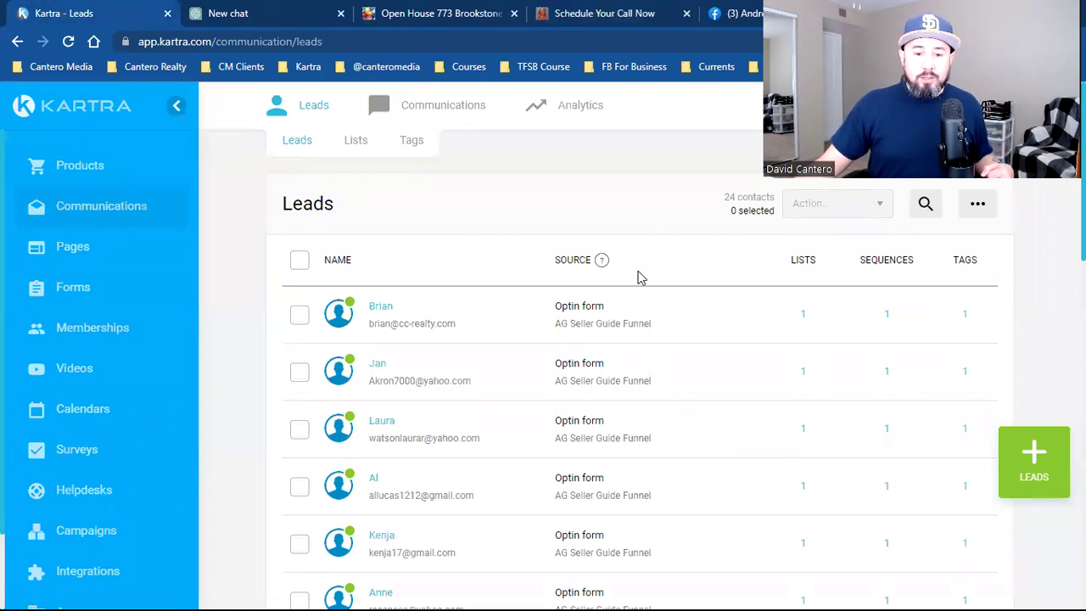
Review the Leads list, highlighting the contact count and the AG Seller Guide Funnel source of several leads.
{"action": "double_click", "coordinate": [730, 196]}
{"action": "left_click", "coordinate": [594, 324]}
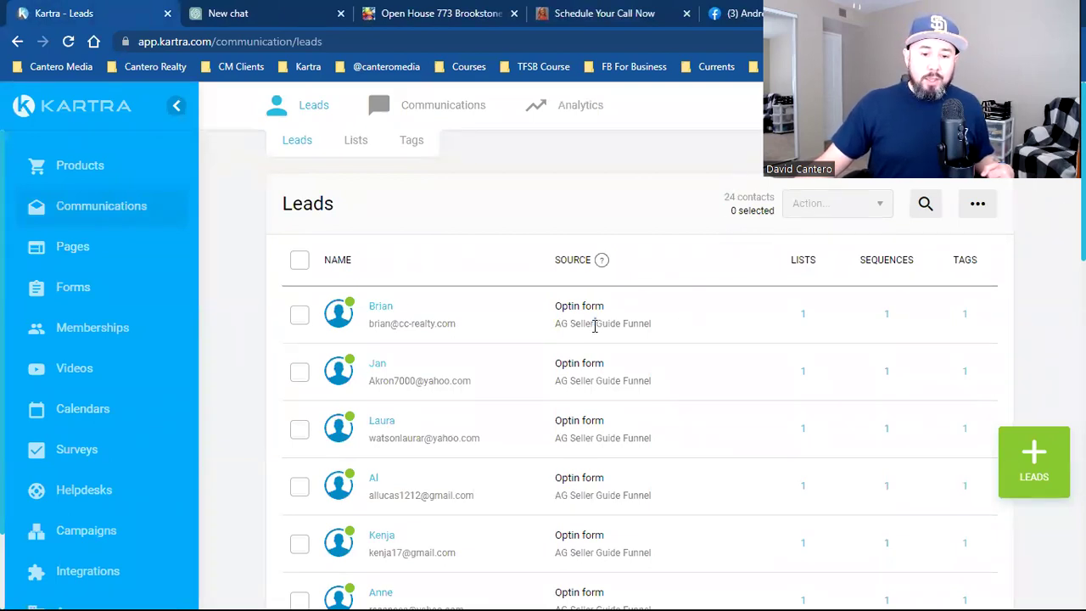
{"action": "triple_click", "coordinate": [599, 382]}
{"action": "triple_click", "coordinate": [591, 437]}
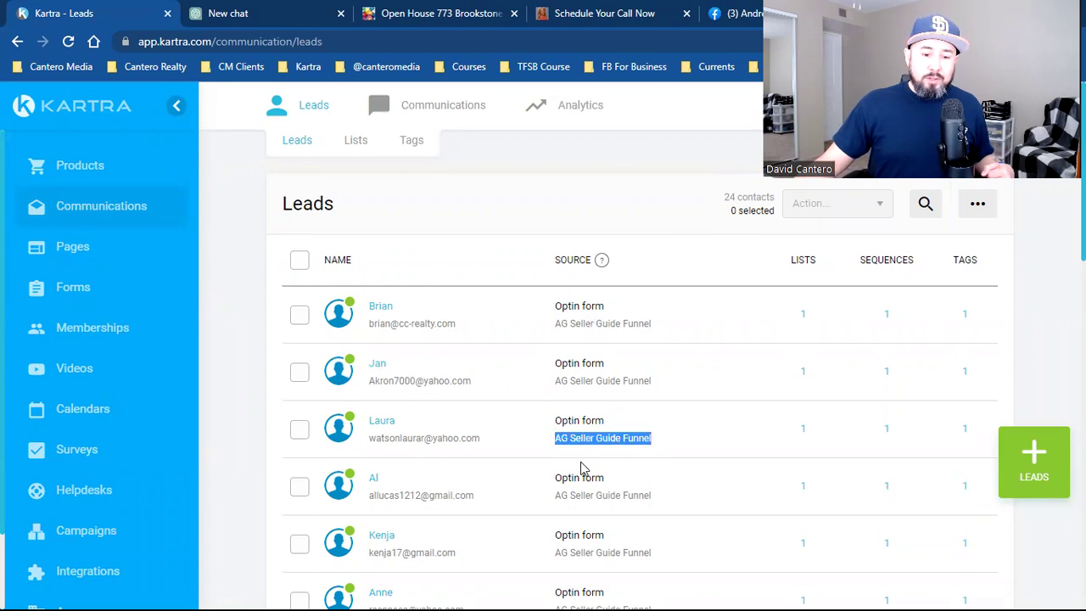
{"action": "double_click", "coordinate": [580, 501]}
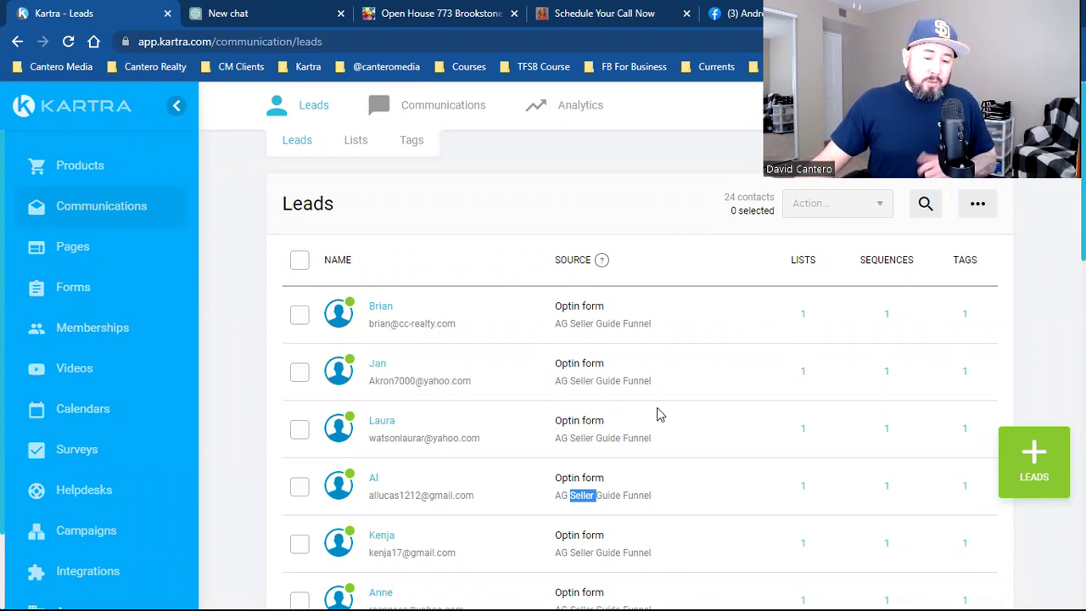
{"action": "scroll", "coordinate": [659, 416], "scroll_direction": "down", "scroll_amount": 2}
{"action": "scroll", "coordinate": [659, 416], "scroll_direction": "up", "scroll_amount": 2}
{"action": "left_click", "coordinate": [734, 200]}
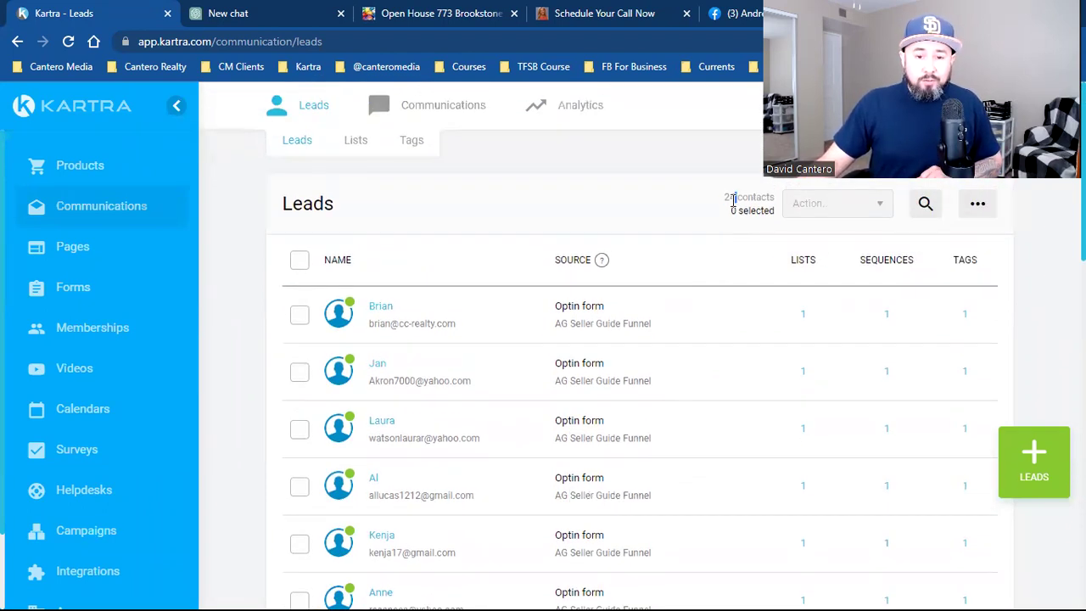
{"action": "double_click", "coordinate": [734, 201]}
{"action": "left_click", "coordinate": [623, 322]}
{"action": "double_click", "coordinate": [622, 323]}
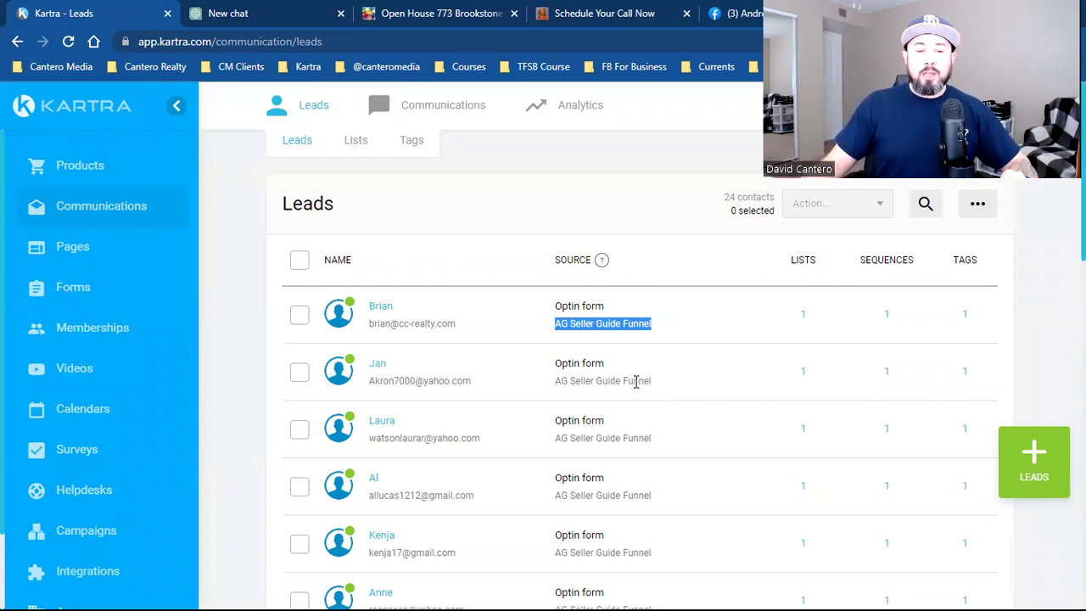
{"action": "left_click", "coordinate": [636, 382]}
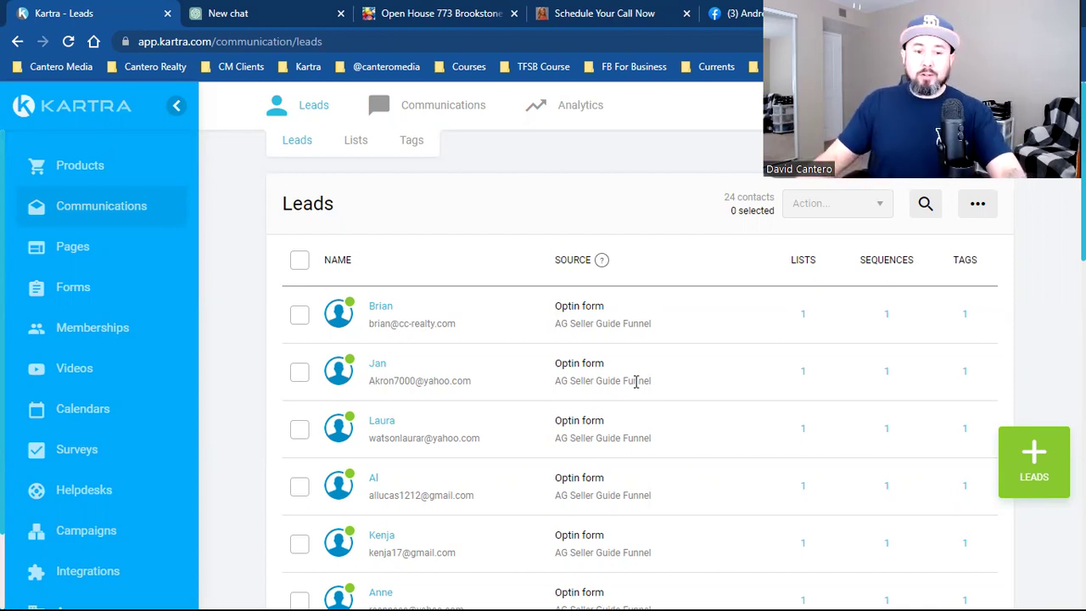
Highlight the AG Seller Guide Leads entry in the contact Lists and in the communication Sequences.
{"action": "left_click", "coordinate": [355, 141]}
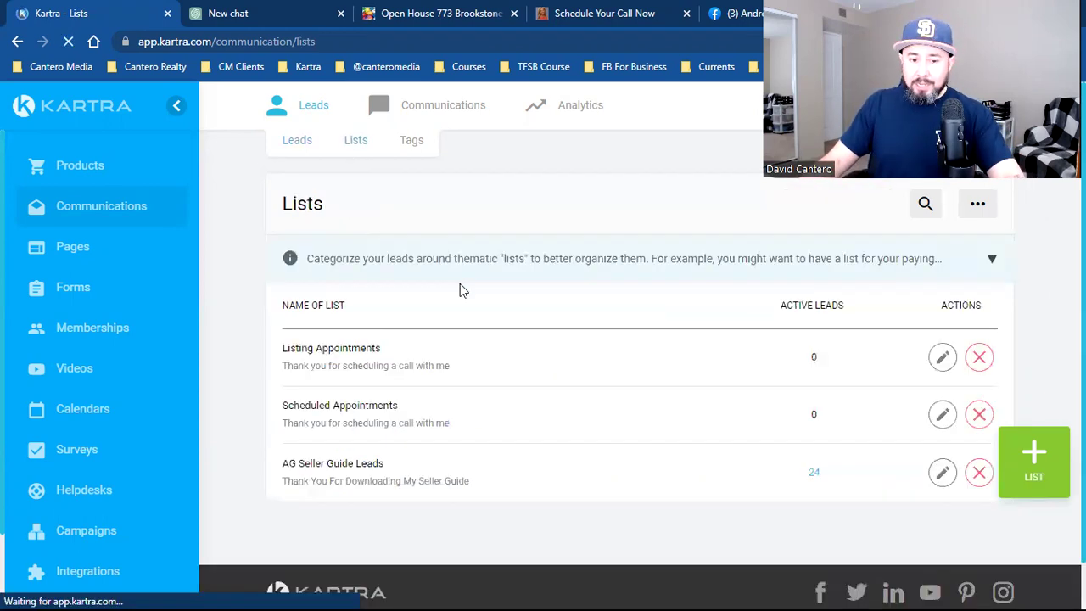
{"action": "triple_click", "coordinate": [355, 463]}
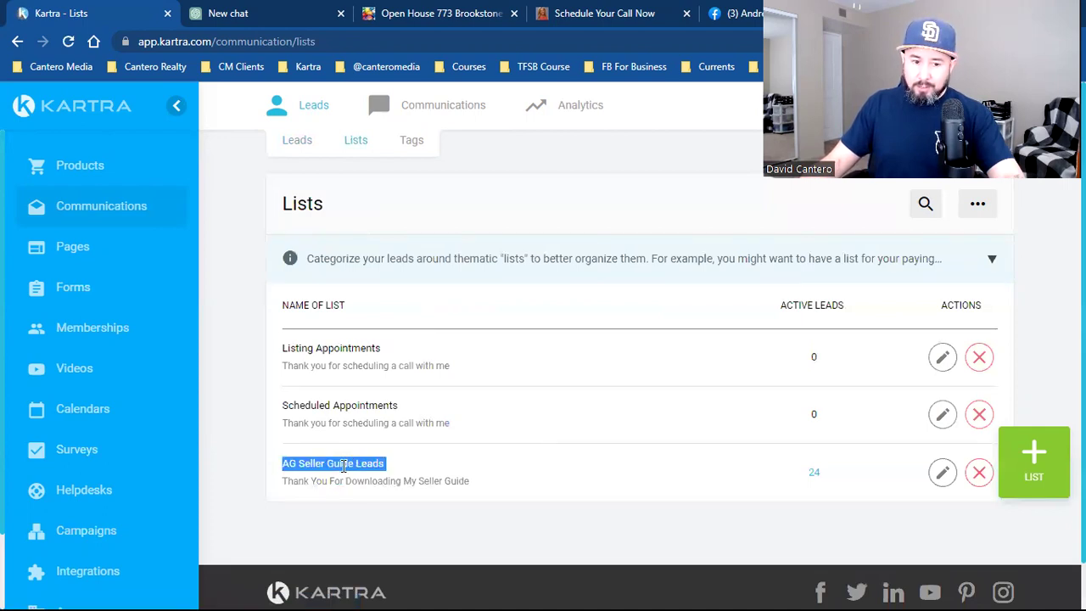
{"action": "mouse_move", "coordinate": [441, 106]}
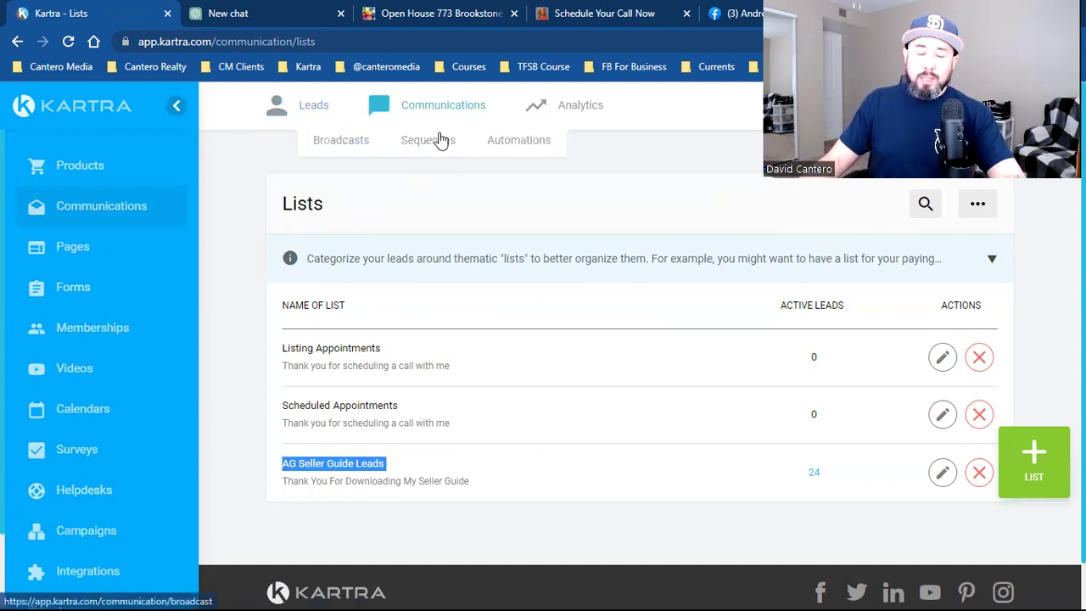
{"action": "left_click", "coordinate": [441, 140]}
{"action": "triple_click", "coordinate": [313, 358]}
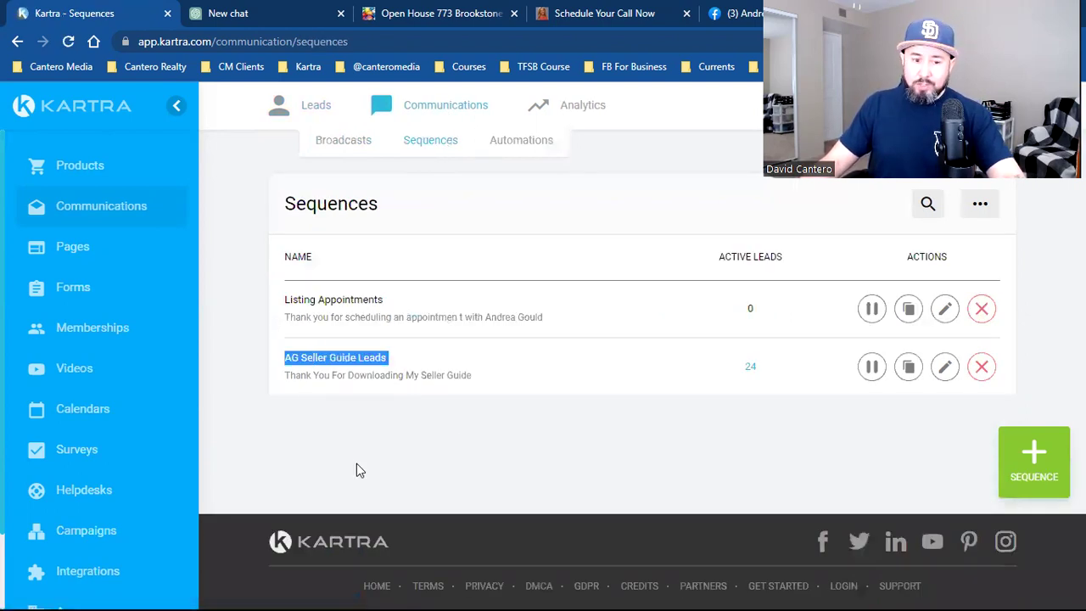
Open the AG Seller Guide Leads sequence for editing and review its chain of timed emails.
{"action": "left_click", "coordinate": [940, 371]}
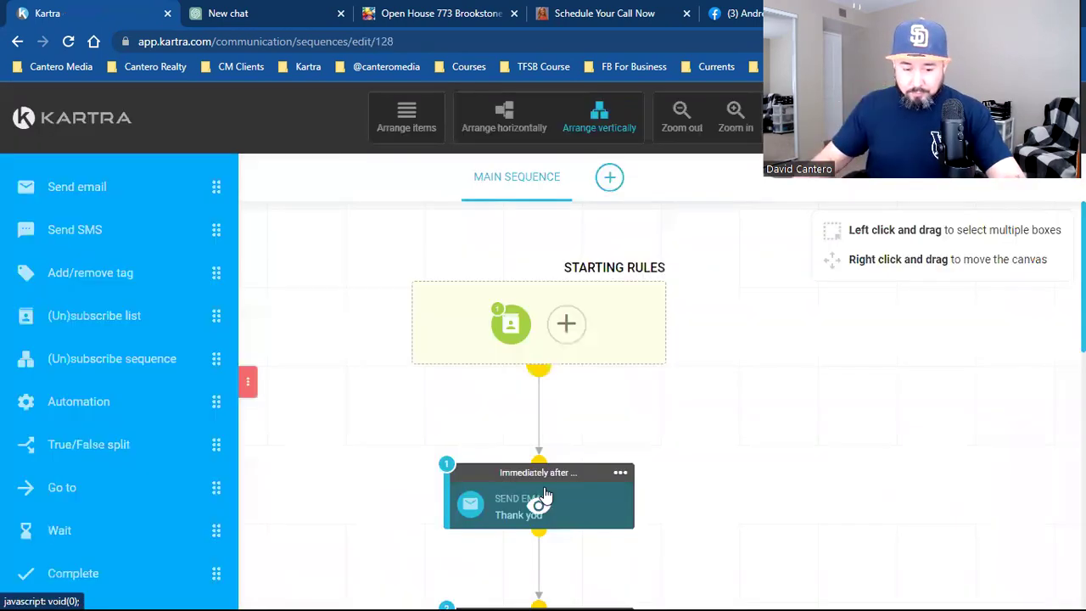
{"action": "scroll", "coordinate": [755, 455], "scroll_direction": "down", "scroll_amount": 1}
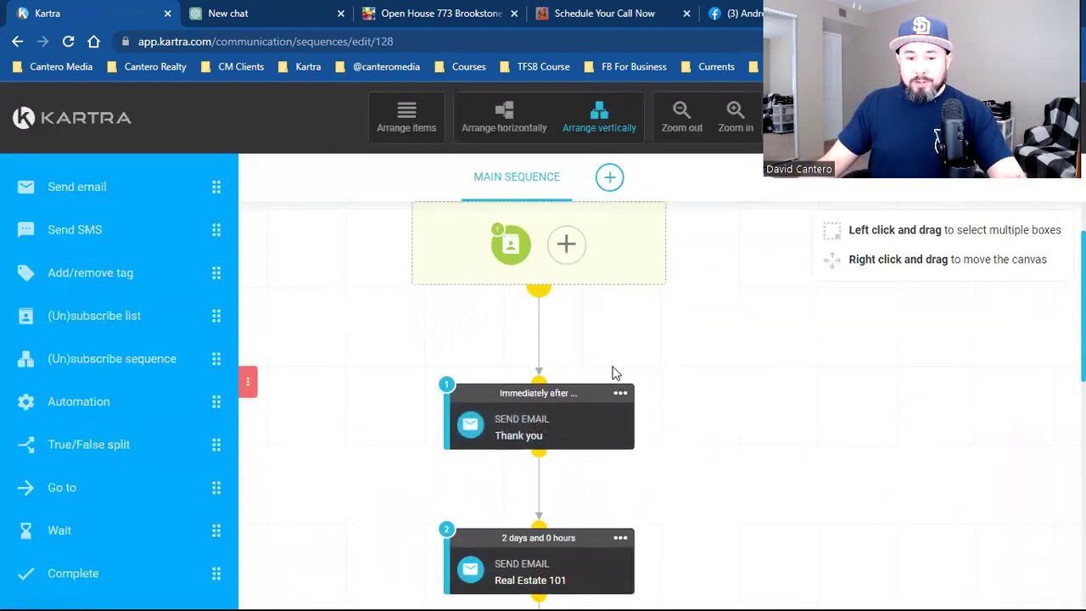
{"action": "scroll", "coordinate": [713, 443], "scroll_direction": "down", "scroll_amount": 2}
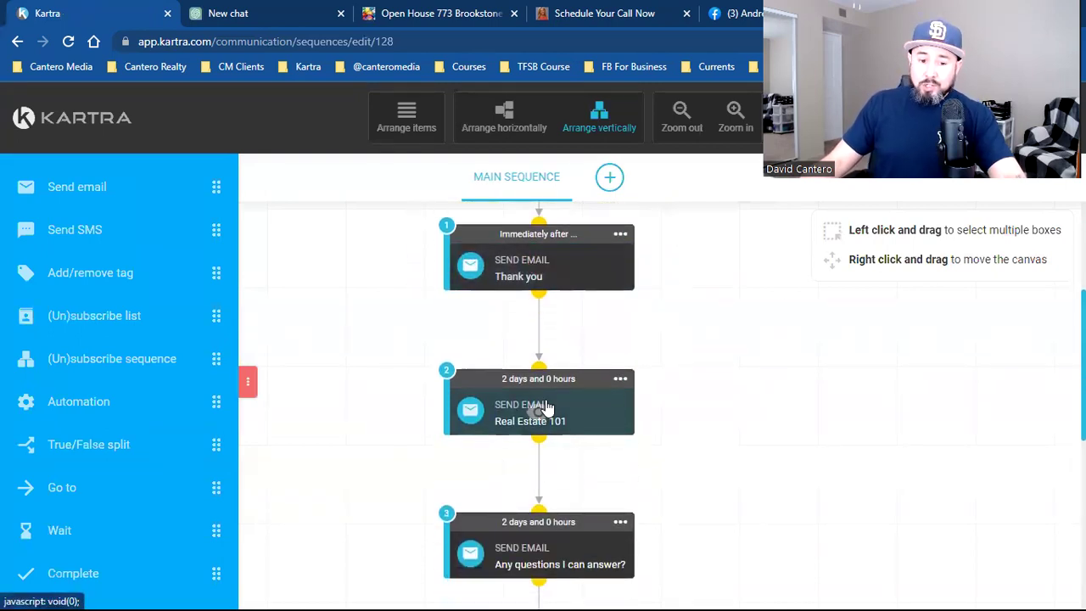
{"action": "scroll", "coordinate": [547, 409], "scroll_direction": "down", "scroll_amount": 4}
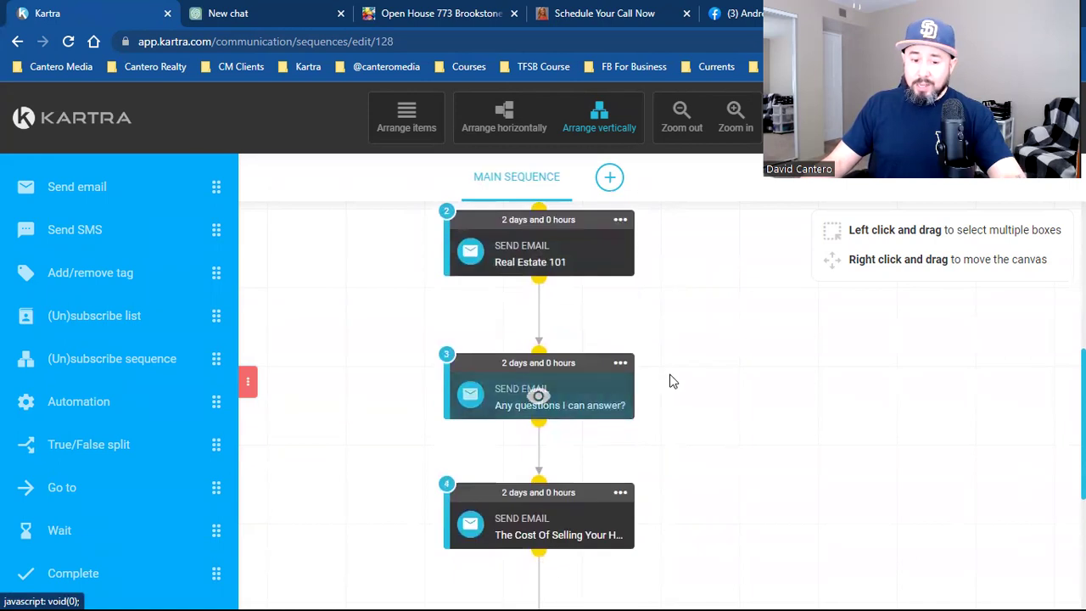
{"action": "scroll", "coordinate": [687, 424], "scroll_direction": "down", "scroll_amount": 2}
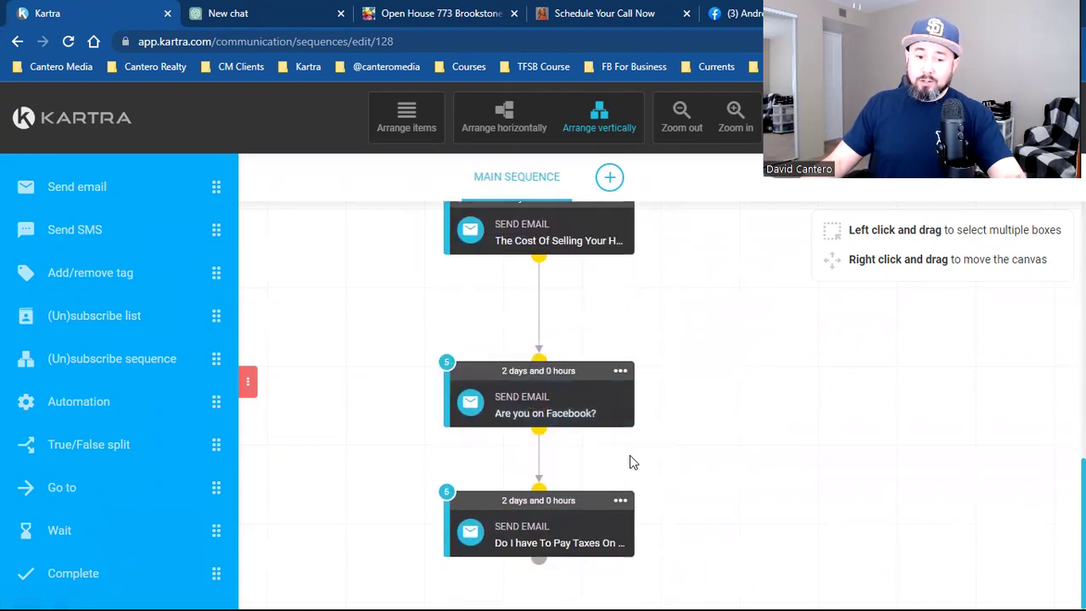
{"action": "scroll", "coordinate": [771, 445], "scroll_direction": "up", "scroll_amount": 8}
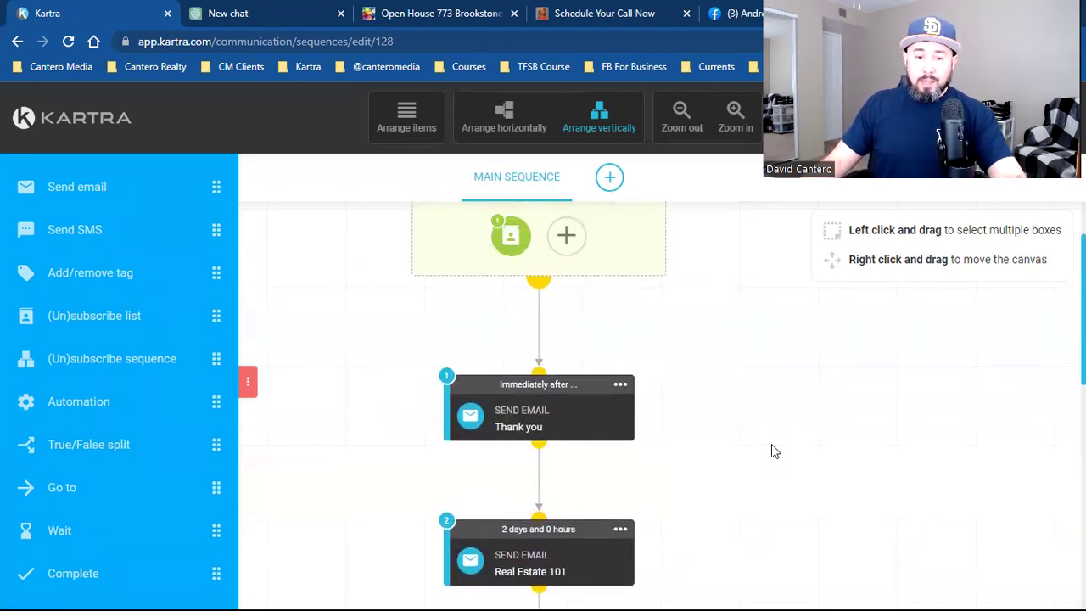
{"action": "scroll", "coordinate": [772, 444], "scroll_direction": "down", "scroll_amount": 1}
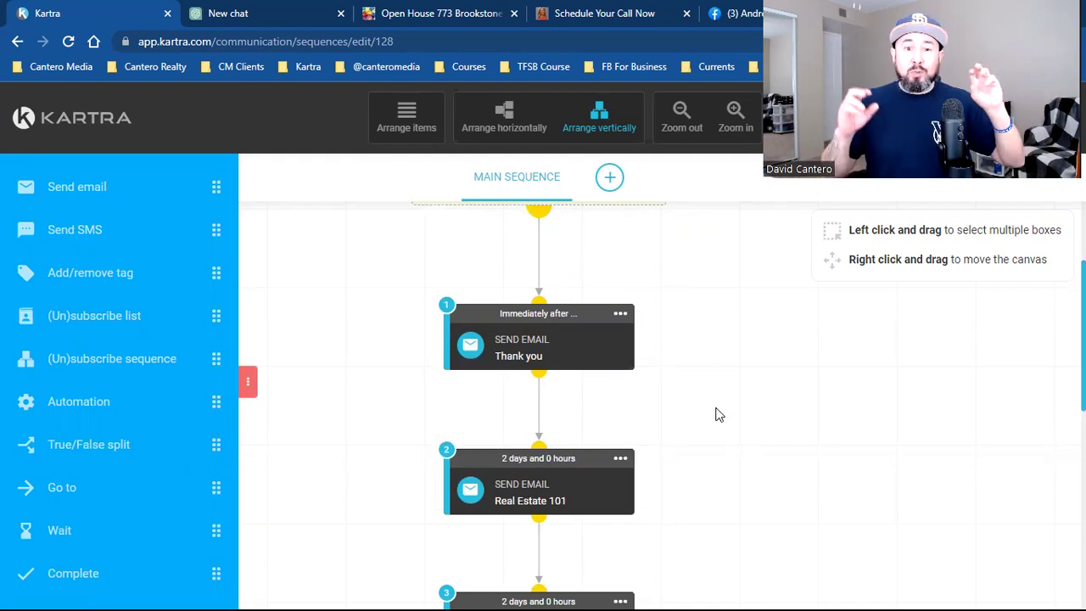
Switch briefly to a new ChatGPT chat, return to Kartra and look through the sequence's follow-up emails again.
{"action": "left_click", "coordinate": [263, 10]}
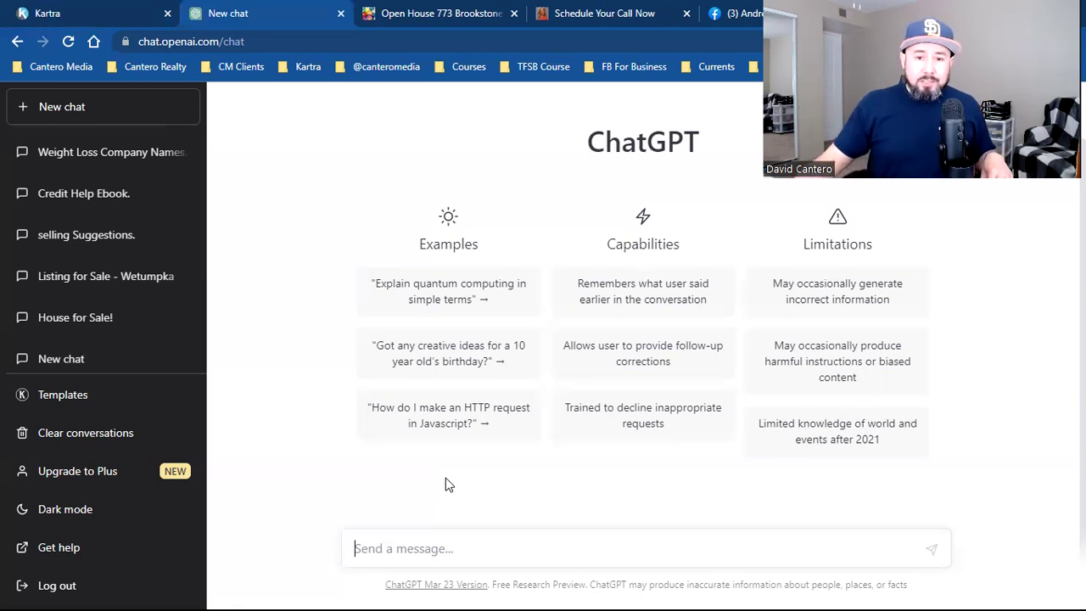
{"action": "left_click", "coordinate": [75, 10]}
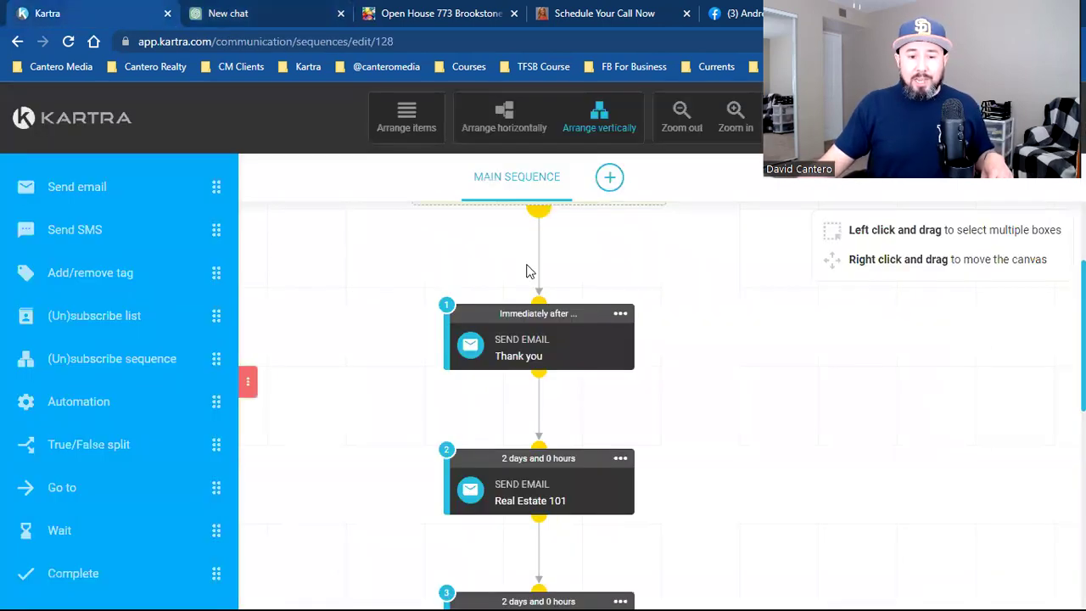
{"action": "left_click", "coordinate": [621, 313]}
{"action": "scroll", "coordinate": [628, 332], "scroll_direction": "down", "scroll_amount": 1}
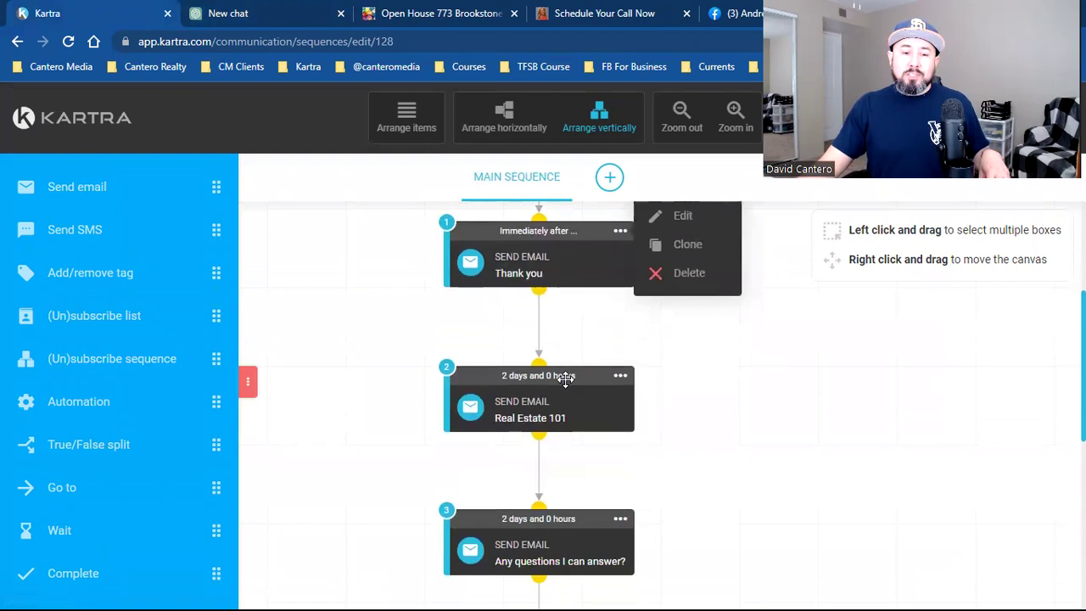
{"action": "scroll", "coordinate": [566, 379], "scroll_direction": "down", "scroll_amount": 5}
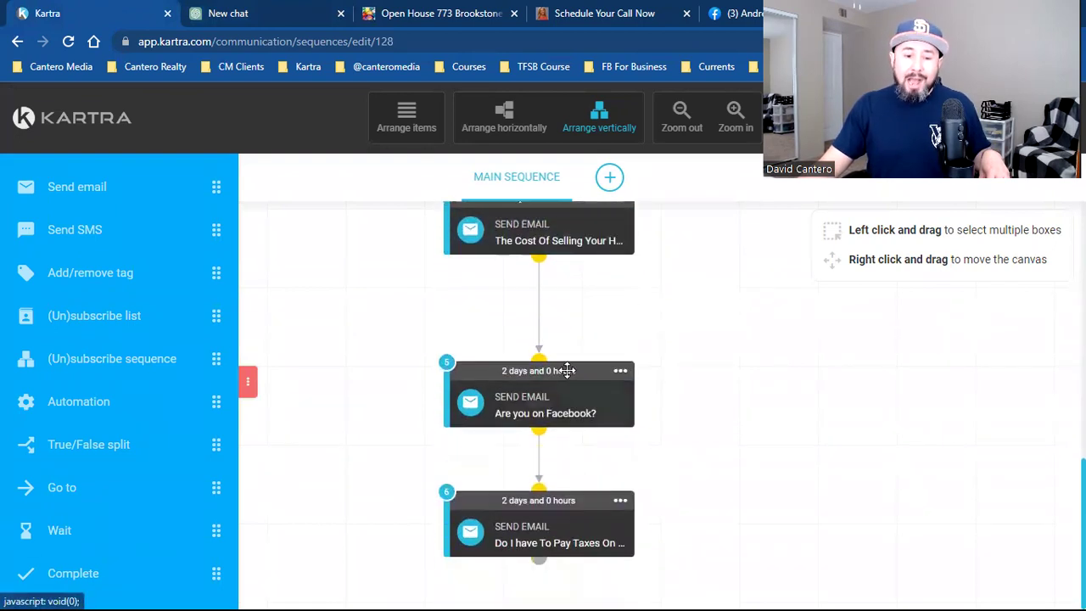